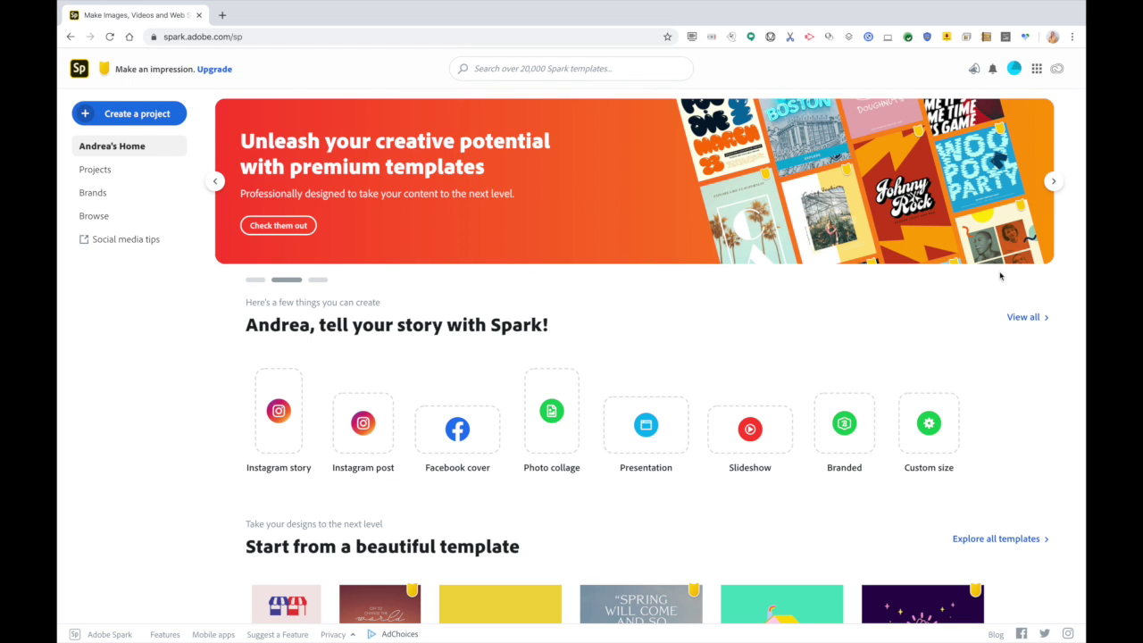
Step: Start a new YouTube Thumbnail design from the 'Blueberry Delight' template
left_click(1023, 317)
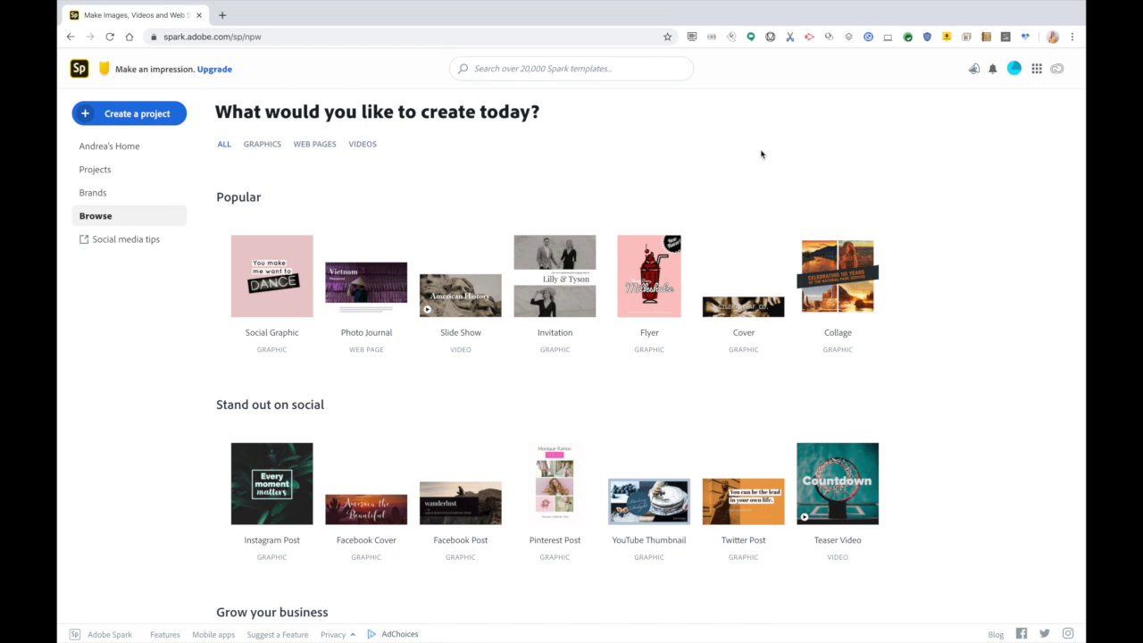
left_click(639, 492)
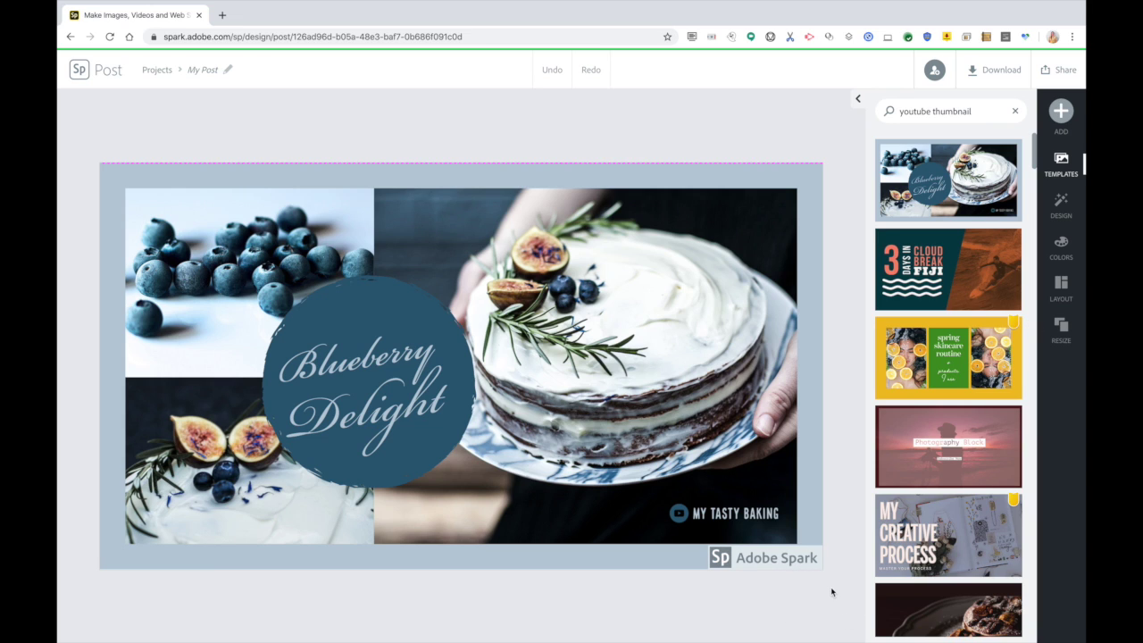
Step: Replace the 'Blueberry Delight' title with 'Angie's' and 'Bakery' on two lines
double_click(367, 419)
left_click_drag(492, 312, 327, 238)
type("Ander")
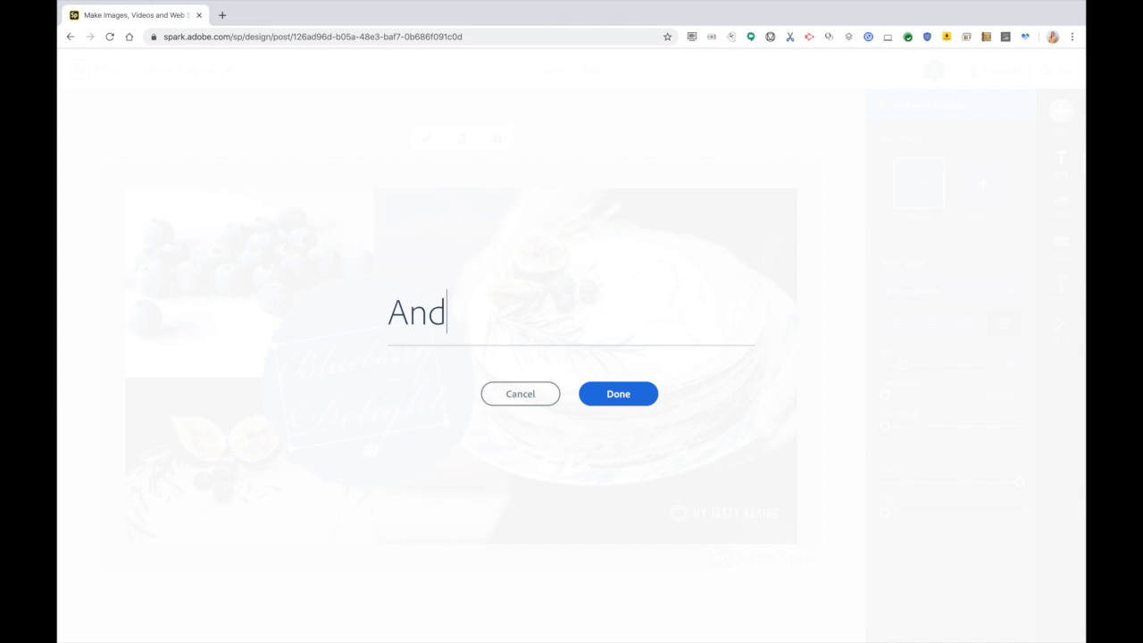
key("BackSpace")
key("BackSpace")
key("BackSpace")
type("gie's")
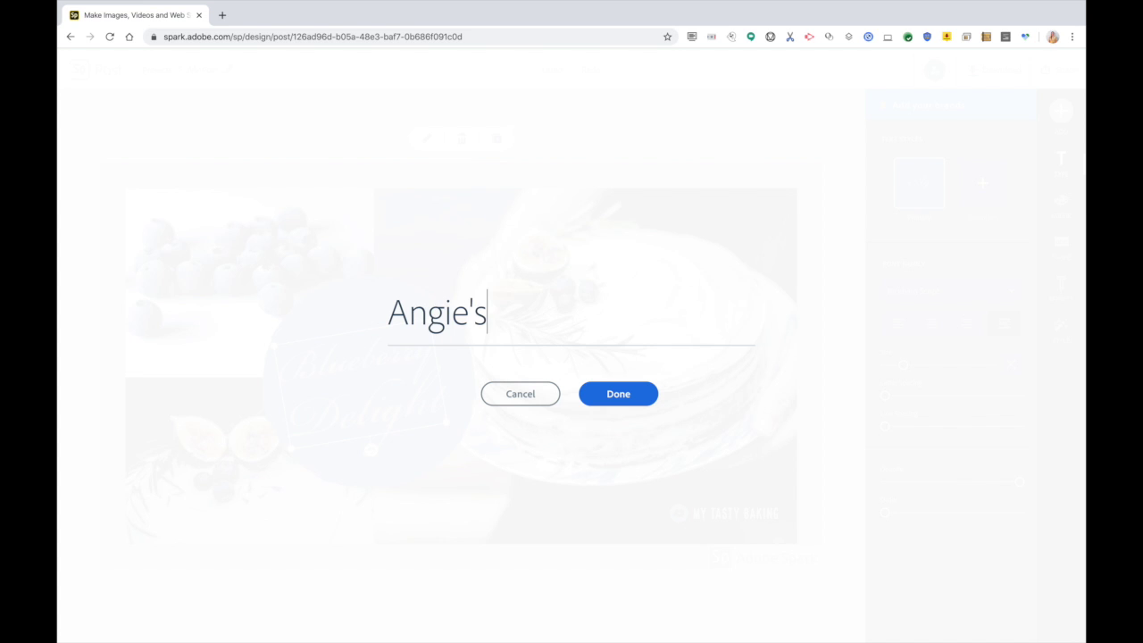
key("Return")
type("Bak")
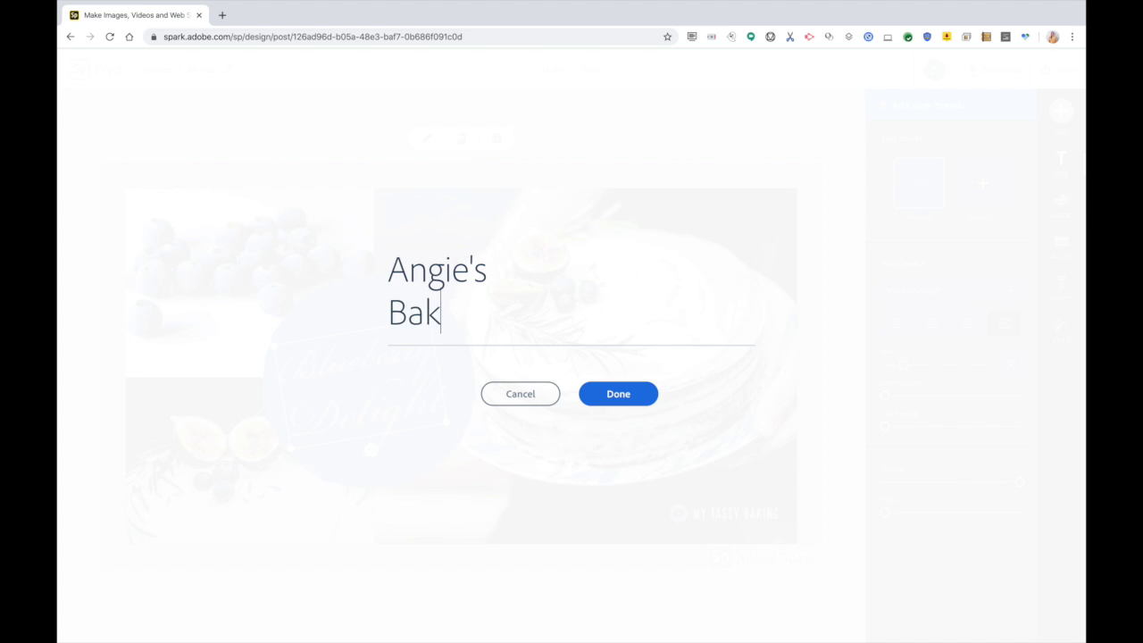
type("ery")
left_click(618, 395)
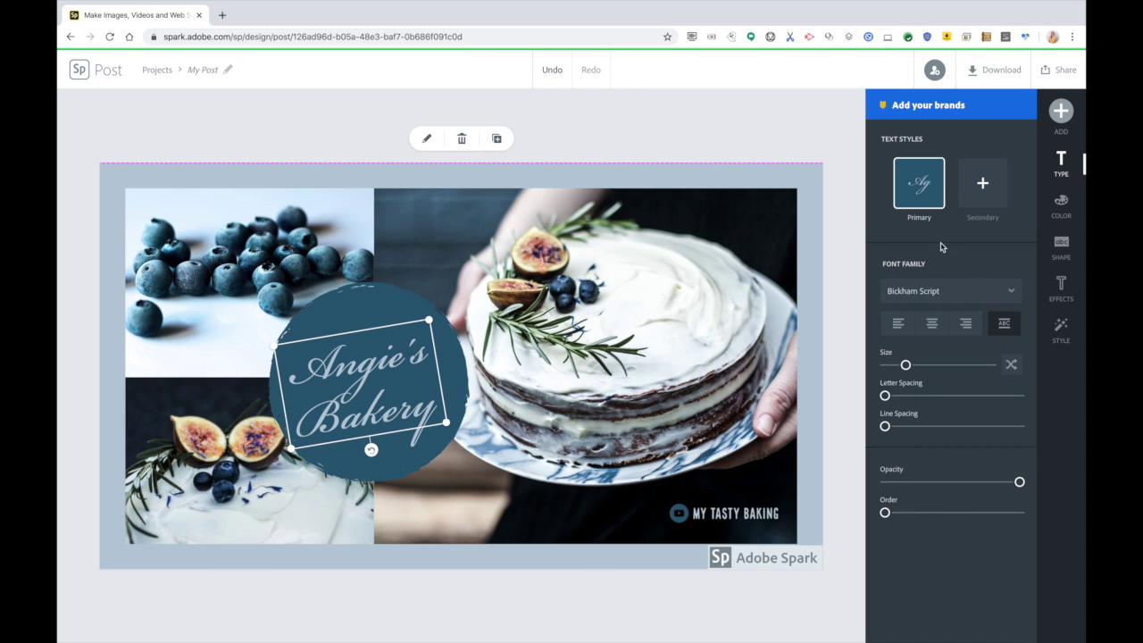
Step: Check the title's font list, then display the thumbnail's suggested photo-grid layouts
left_click(945, 292)
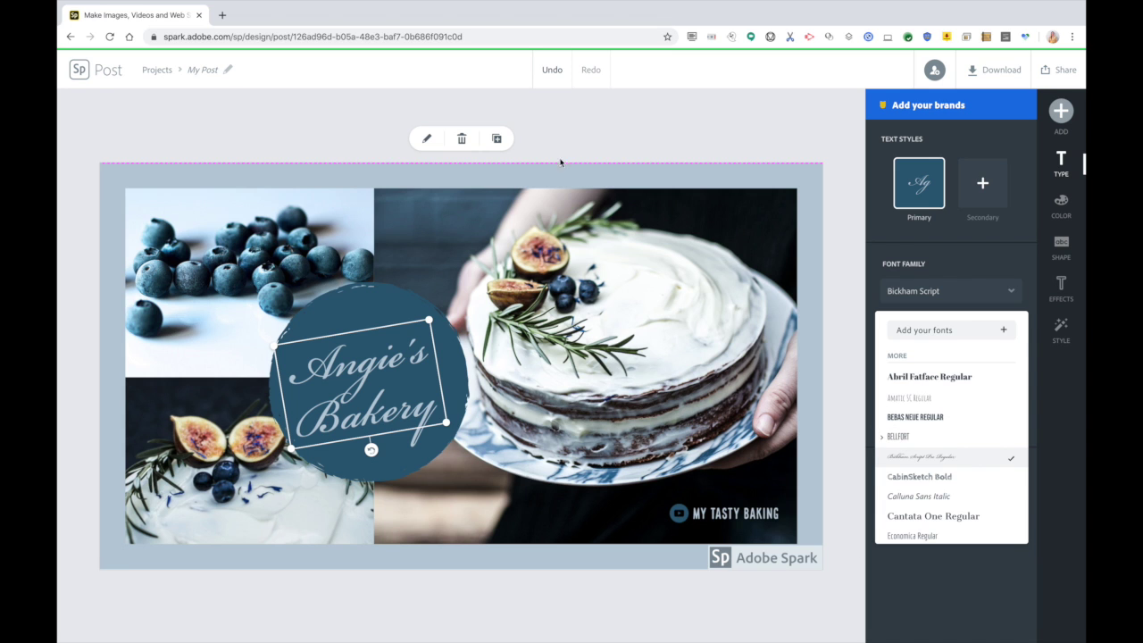
left_click(578, 139)
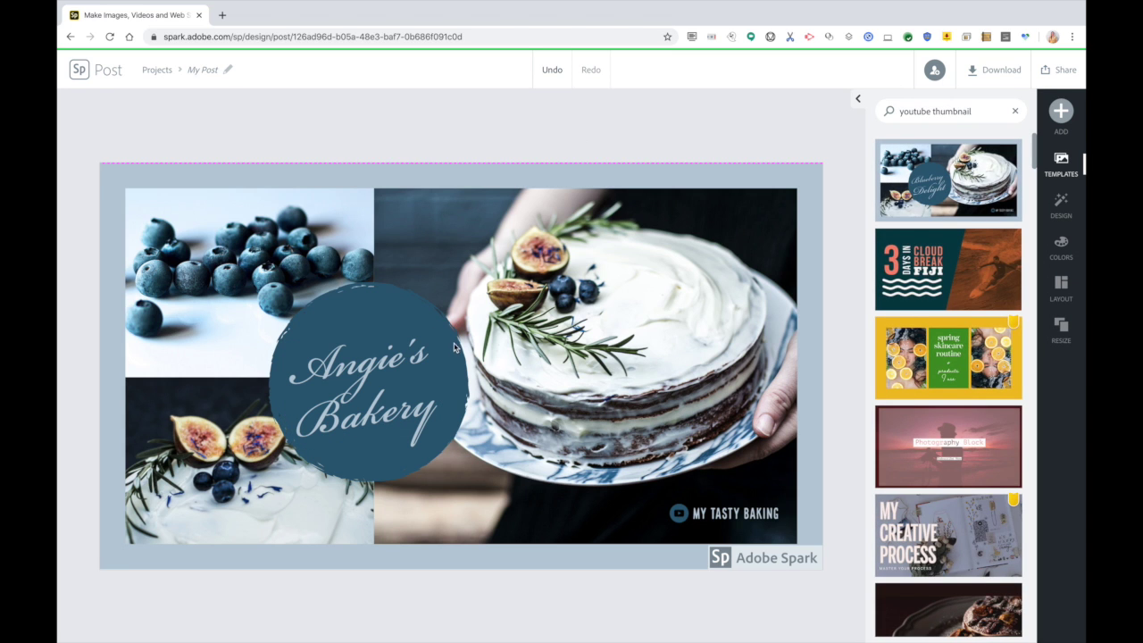
left_click(436, 382)
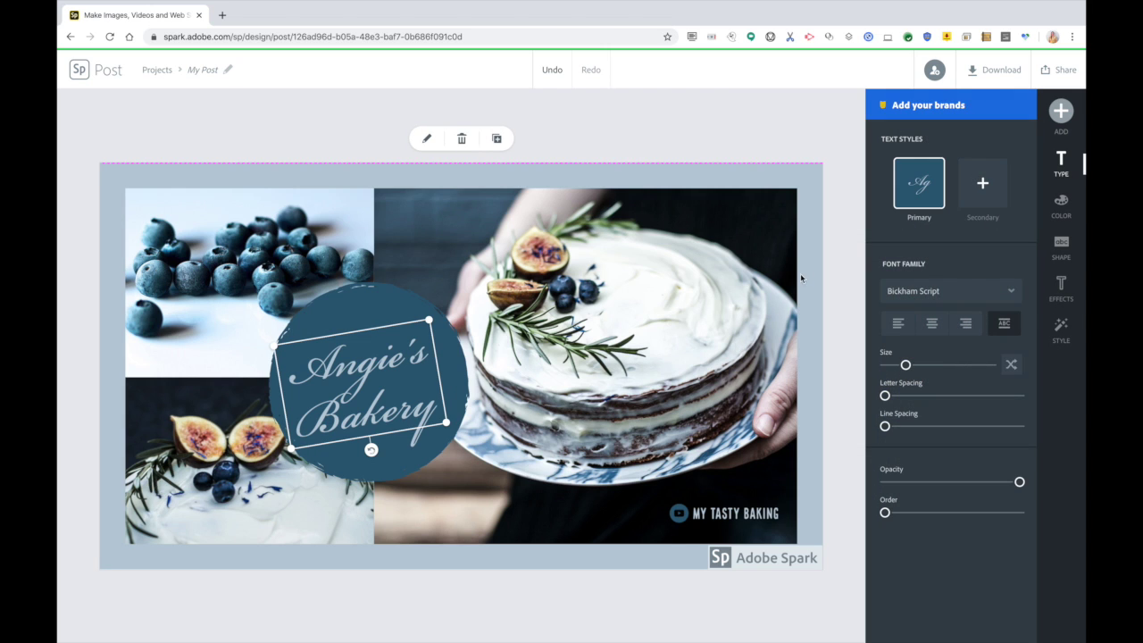
left_click(833, 161)
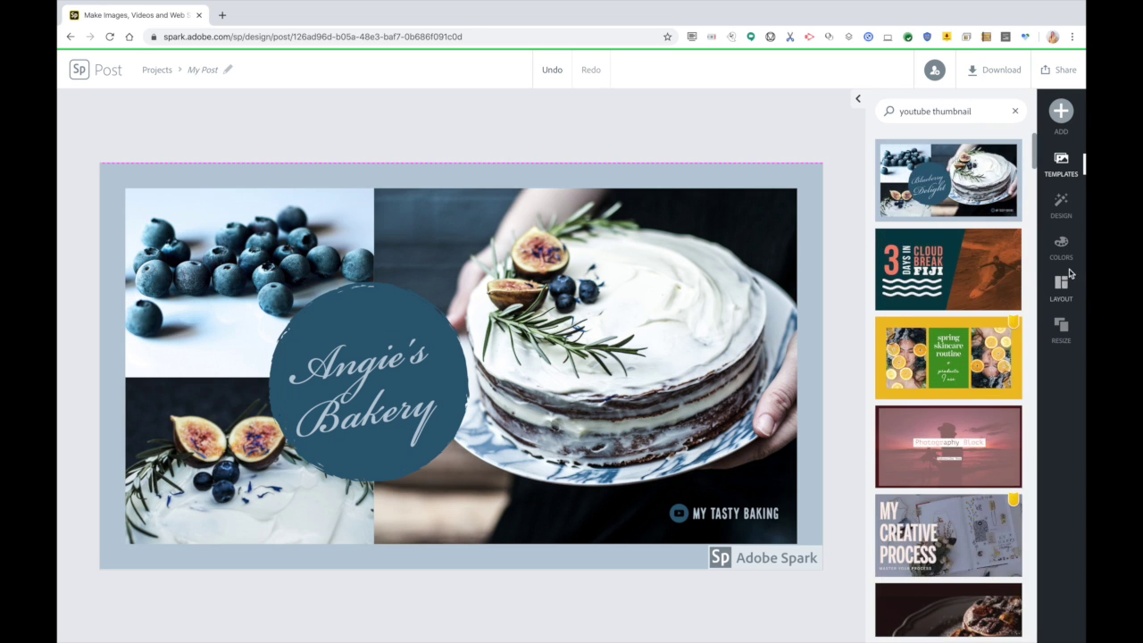
left_click(1062, 288)
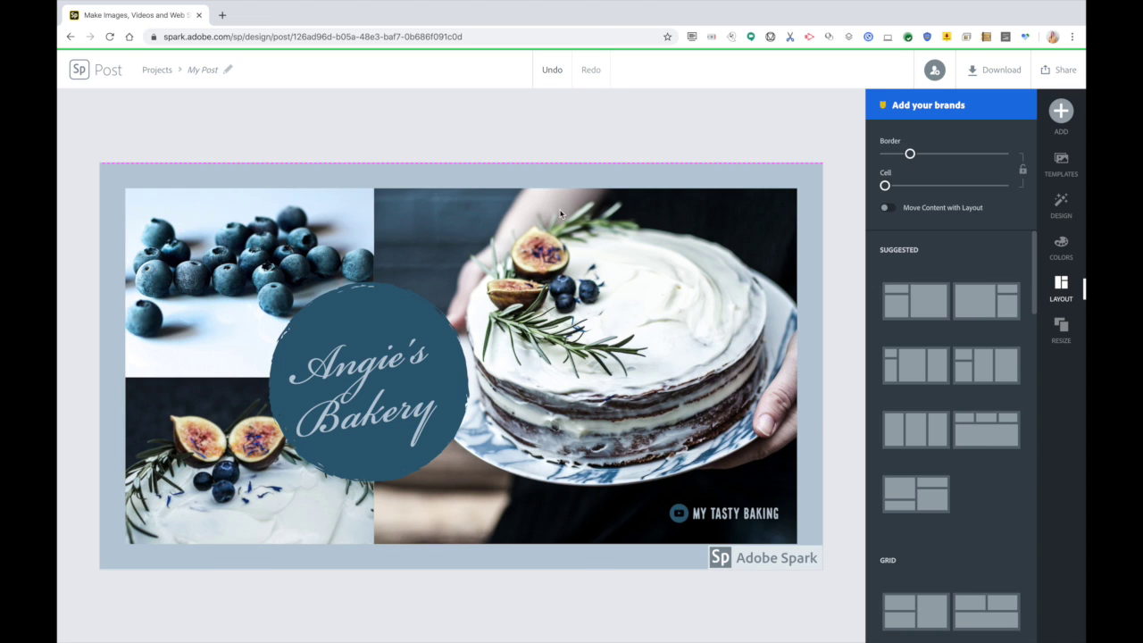
Step: Search Unsplash for 'Blueberry cheesecake' photos to replace the large cake photo
left_click(505, 315)
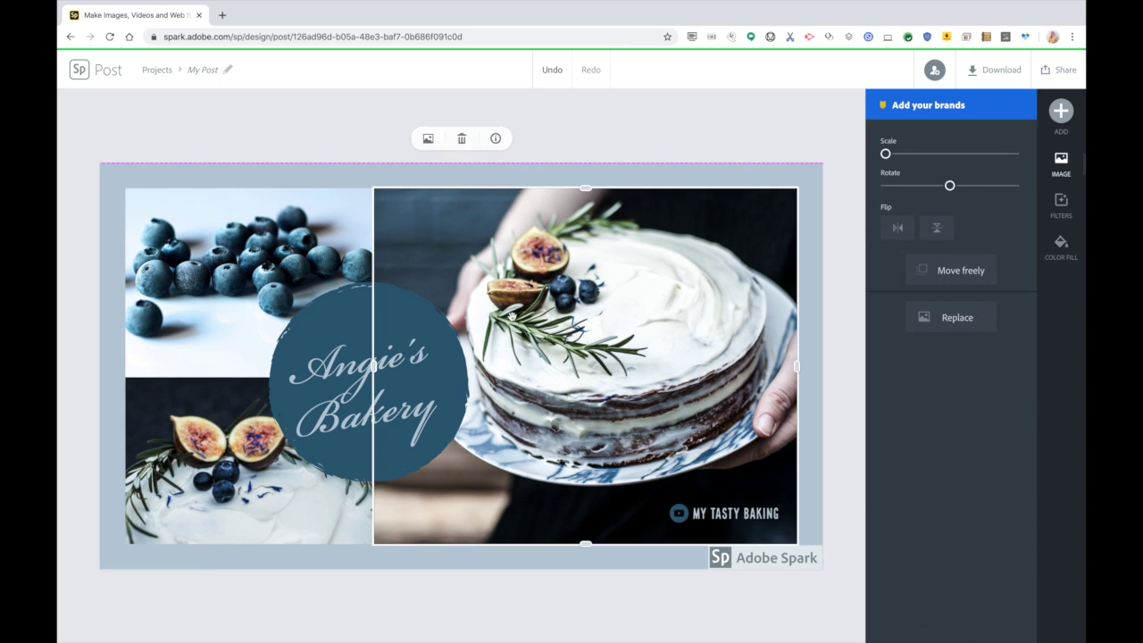
left_click(824, 158)
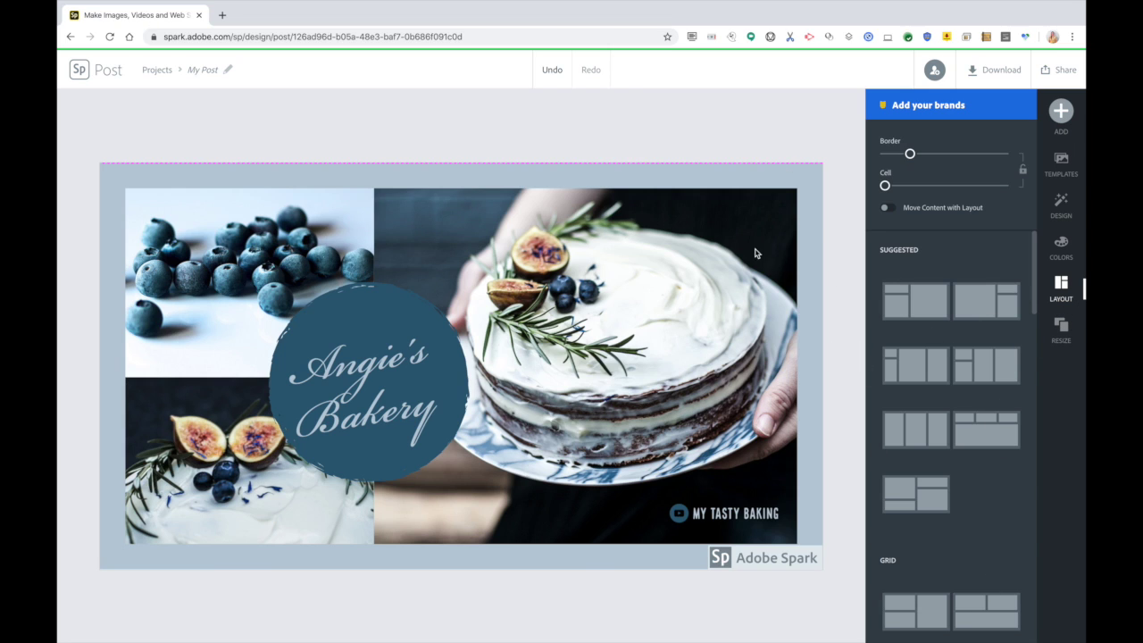
left_click(732, 288)
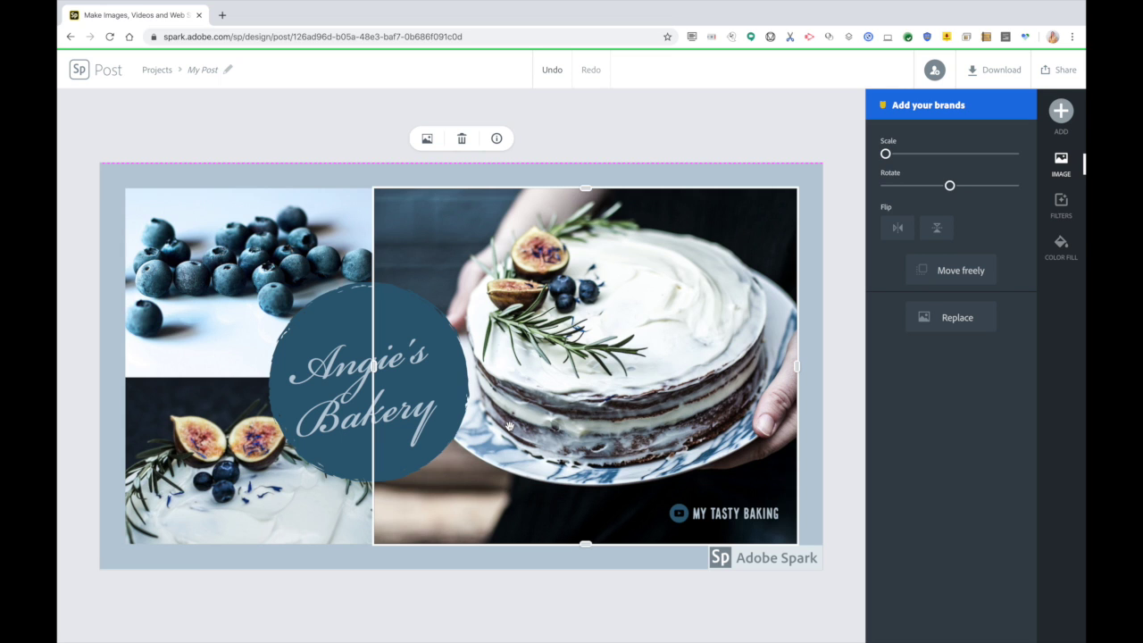
left_click(955, 317)
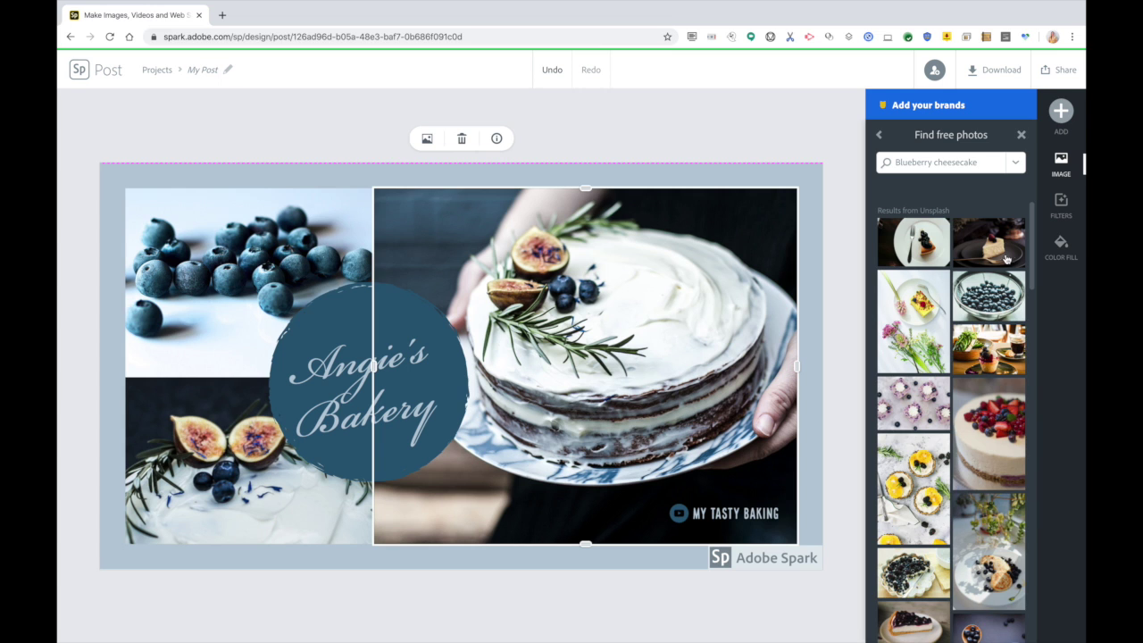
Step: Browse the Unsplash results, then close the search keeping the original cake photo
left_click_drag(1032, 249, 1008, 503)
scroll(1006, 503, "down", 10)
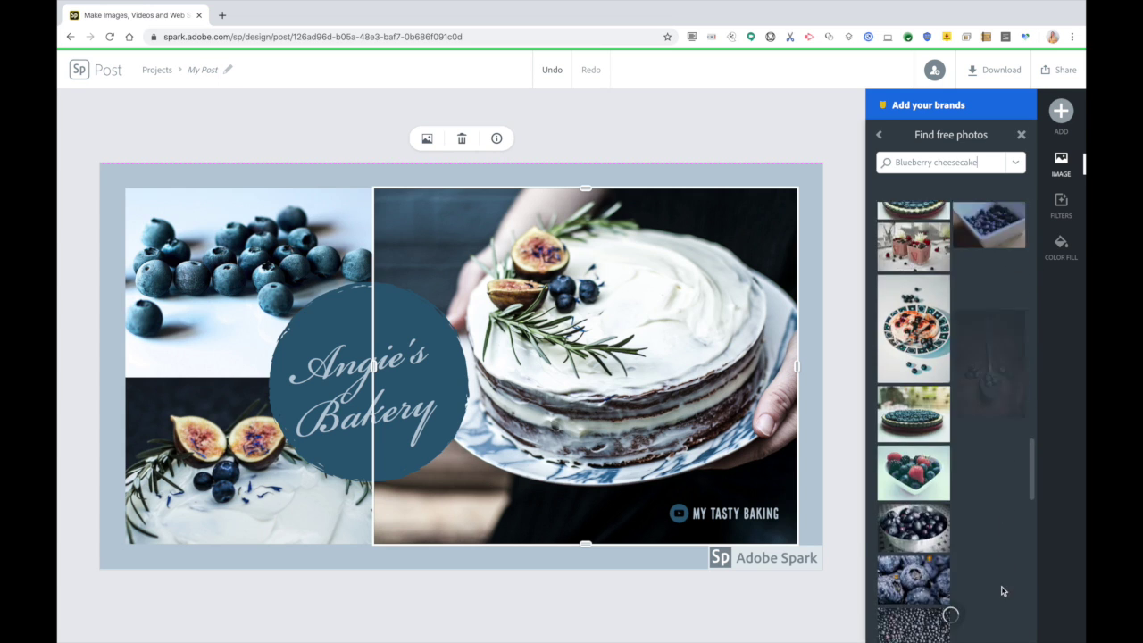
scroll(1002, 607, "down", 2)
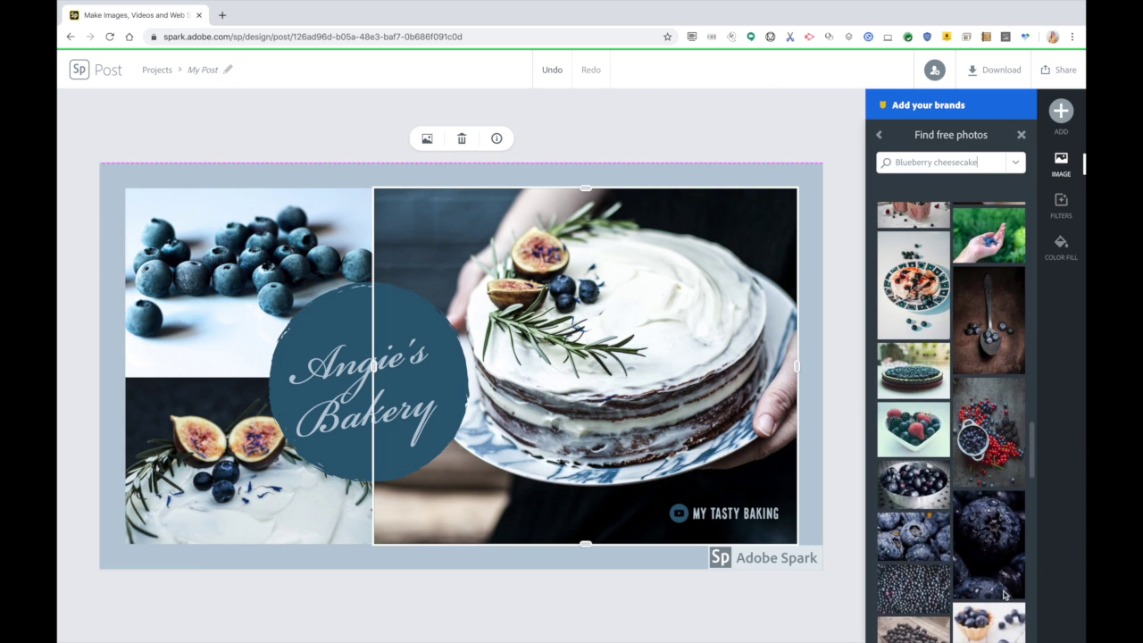
scroll(1004, 590, "up", 1)
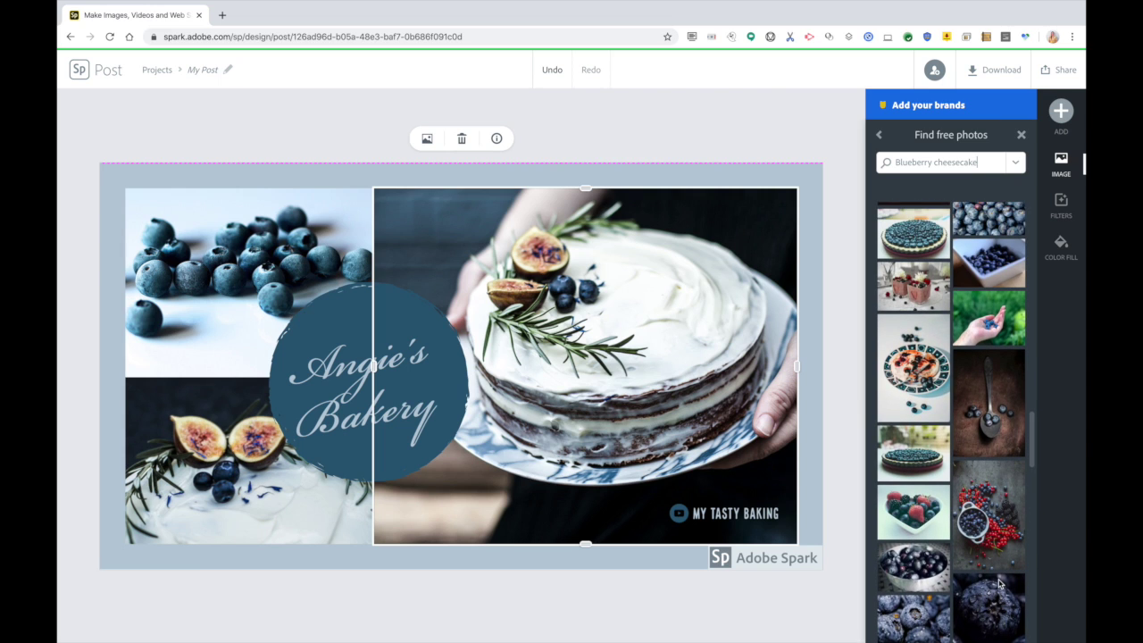
scroll(999, 585, "down", 1)
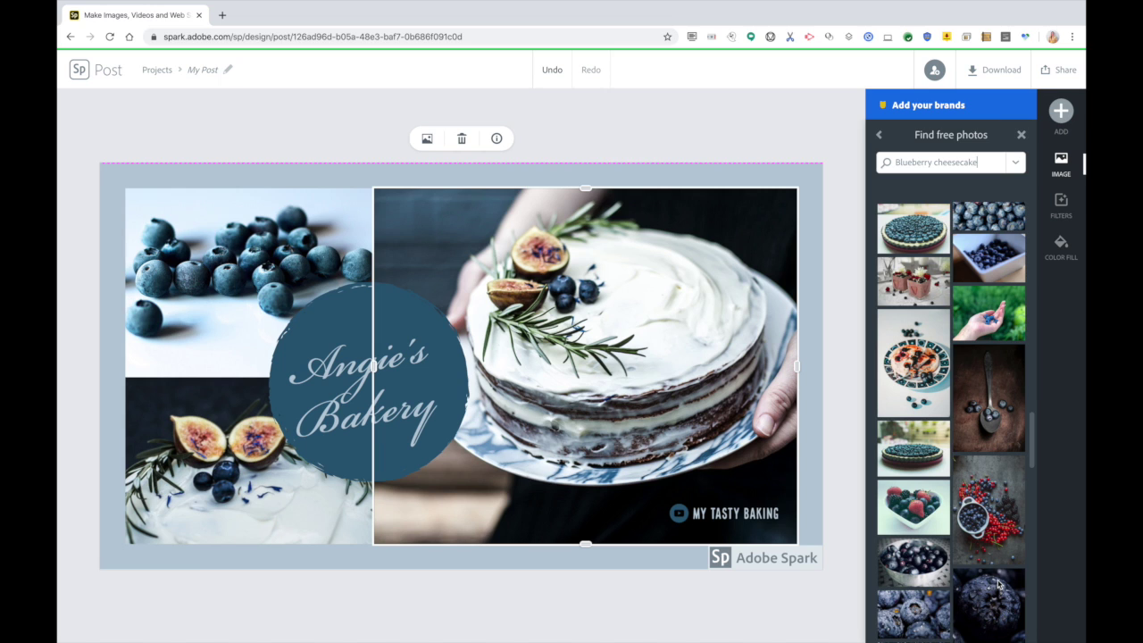
scroll(998, 585, "up", 3)
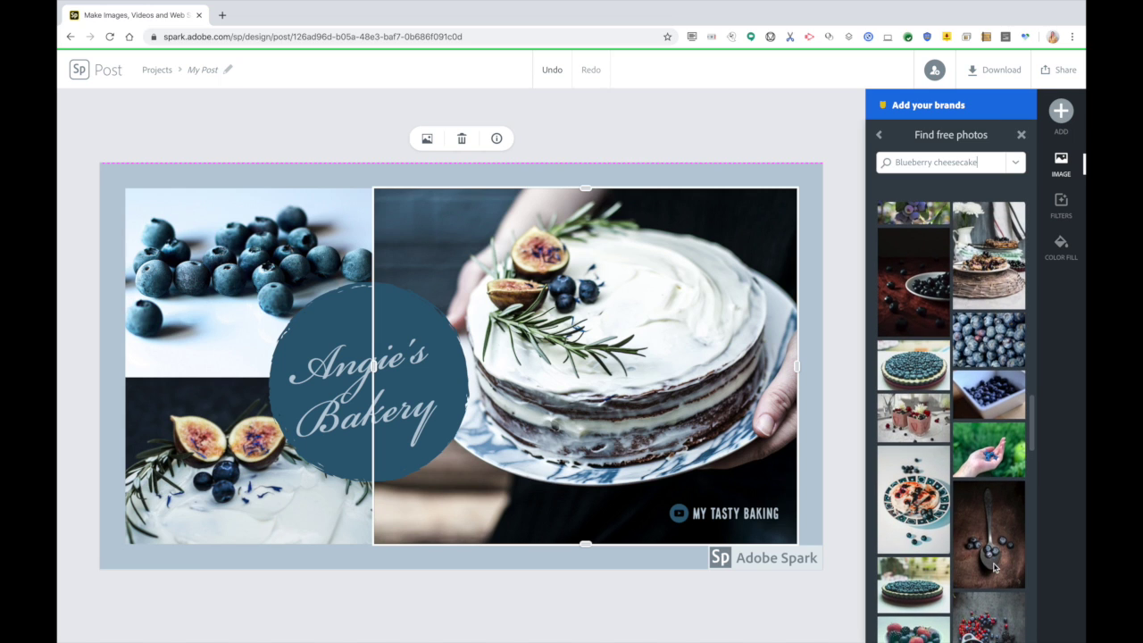
scroll(992, 554, "up", 4)
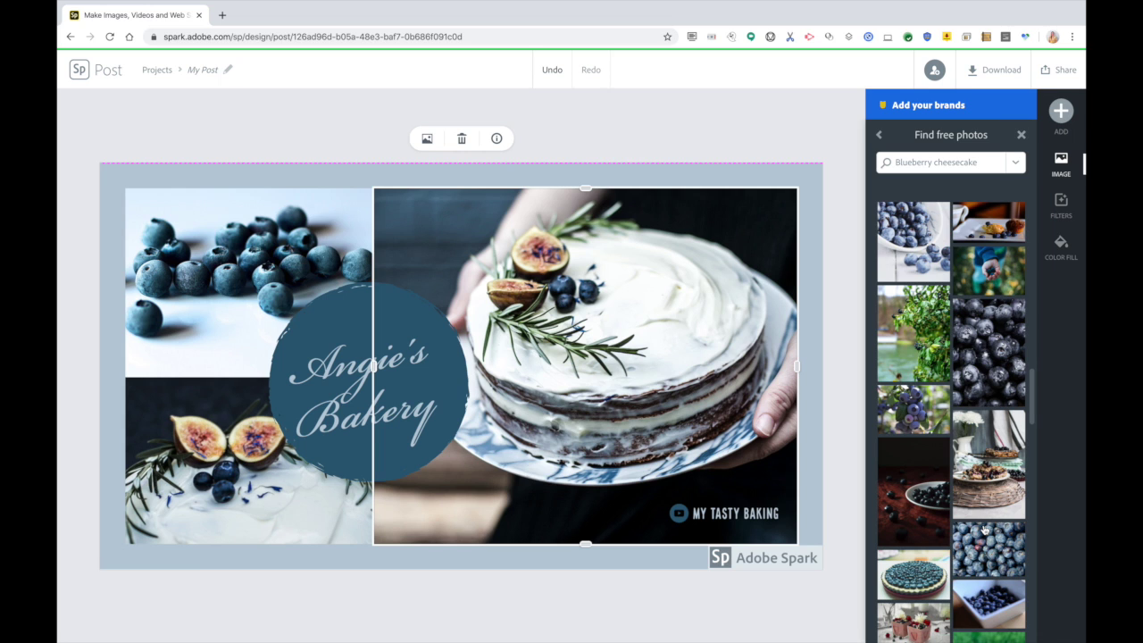
left_click_drag(1033, 393, 1032, 269)
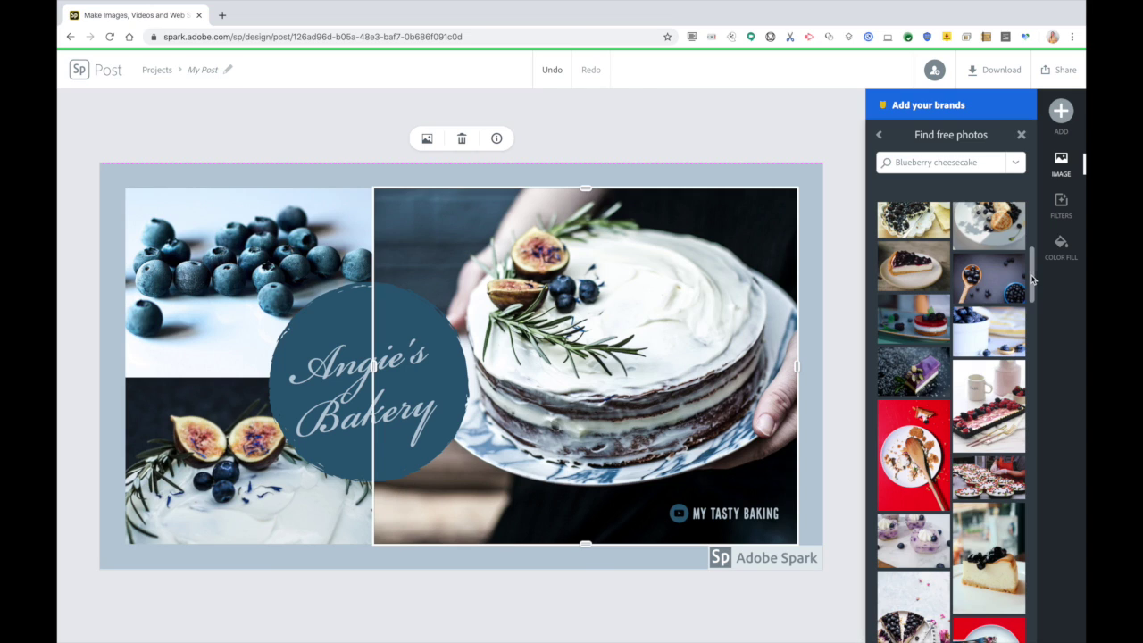
left_click_drag(1036, 279, 1033, 215)
left_click(716, 148)
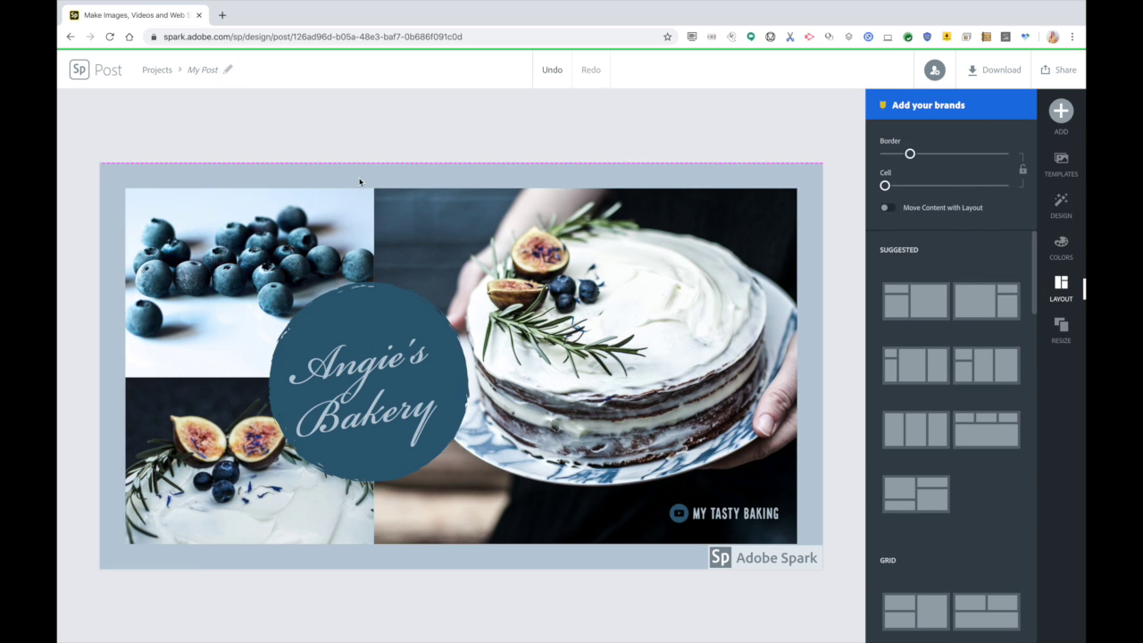
Step: Shift the border background's hue from light blue to a soft light purple
left_click(317, 225)
left_click(771, 185)
left_click(605, 173)
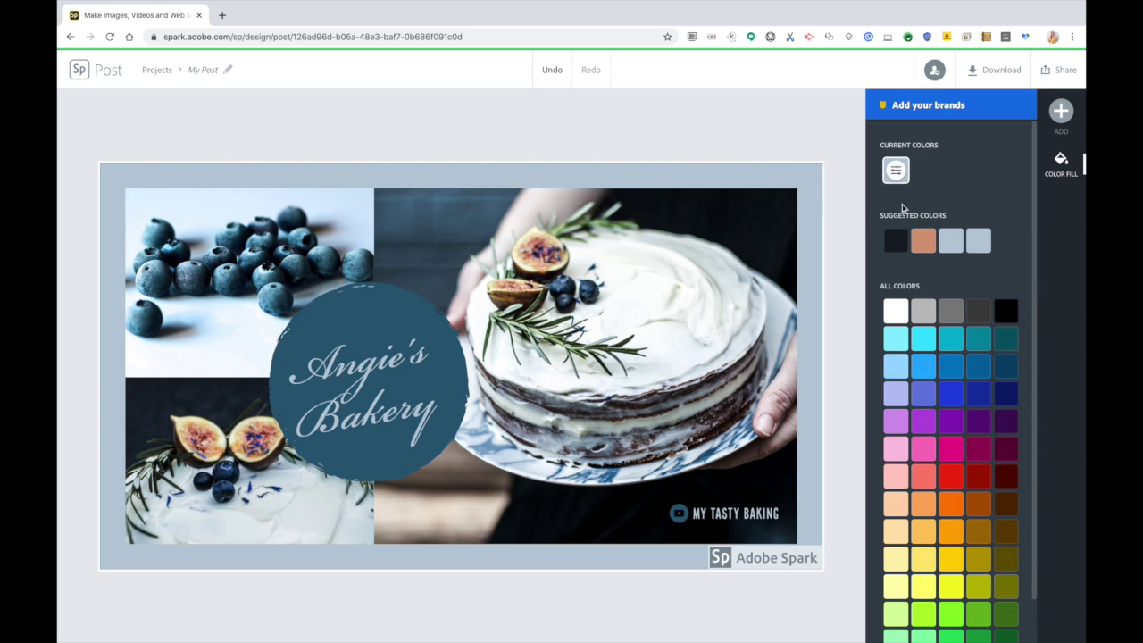
left_click(896, 172)
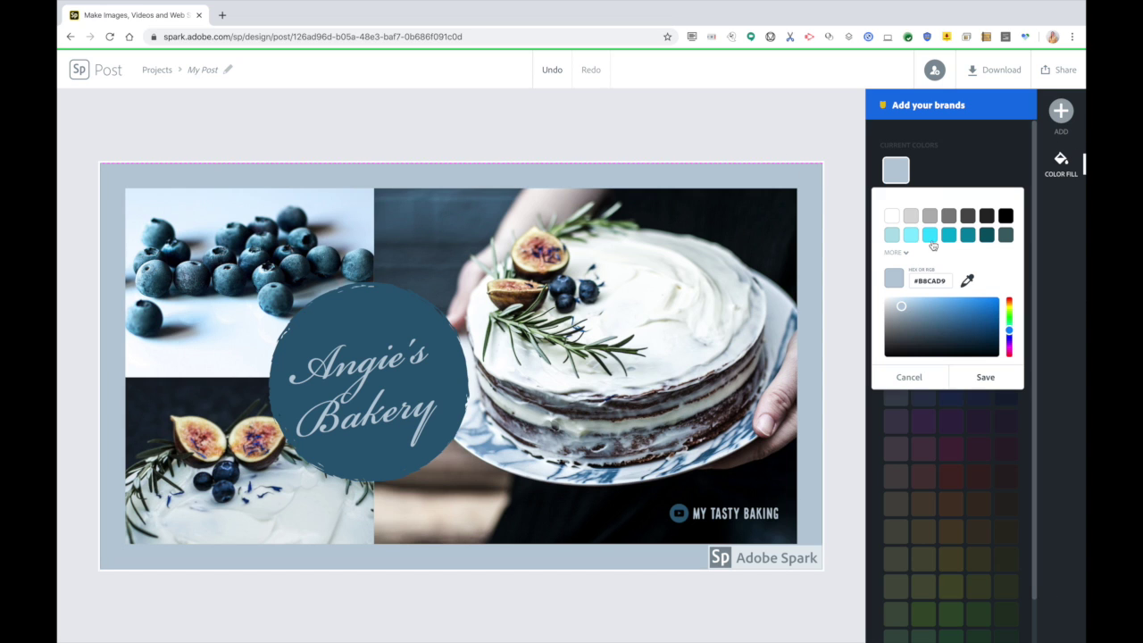
mouse_move(1009, 332)
left_mouse_down()
mouse_move(1009, 303)
mouse_move(1009, 345)
left_mouse_up()
left_click(822, 143)
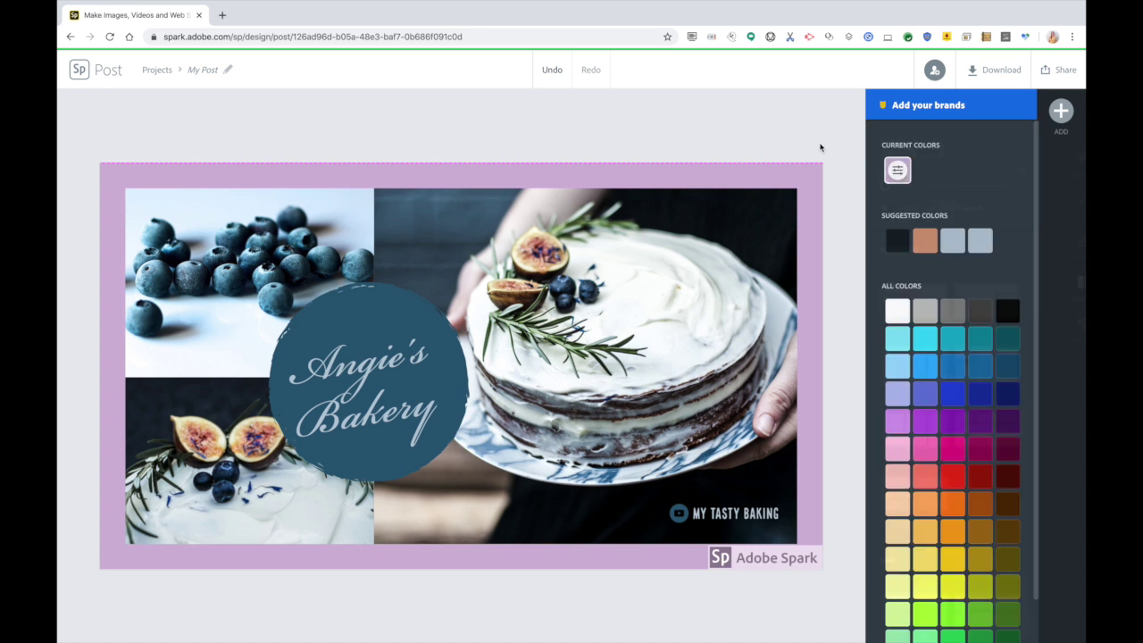
left_click(1060, 247)
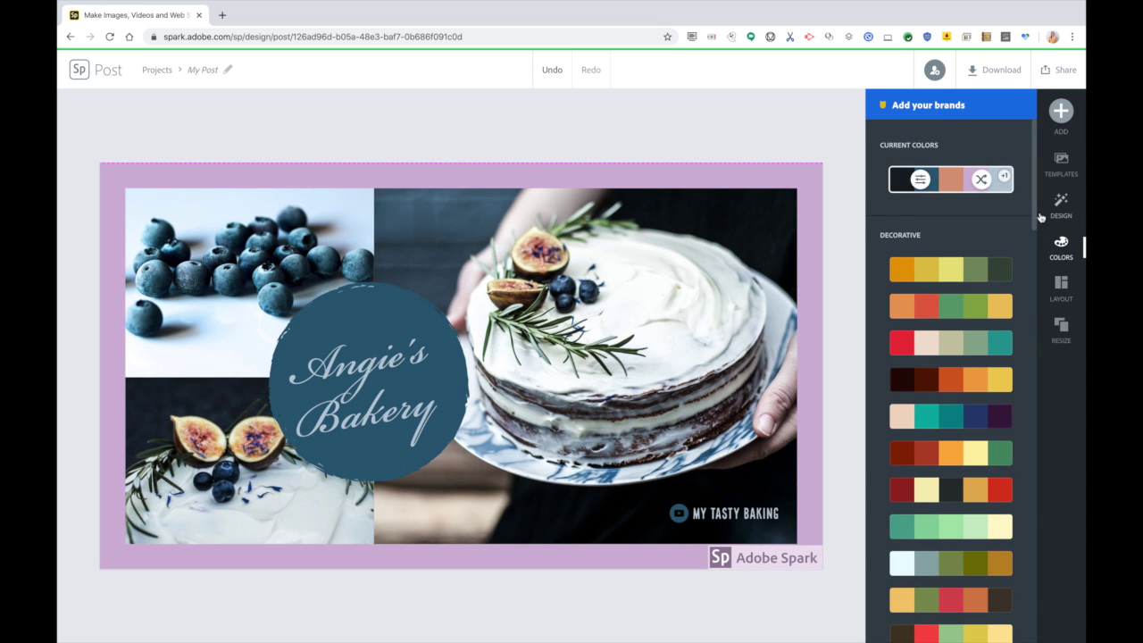
Step: Change the purple border swatch to pale mint green #B8D9C7 and select the title
left_click(921, 182)
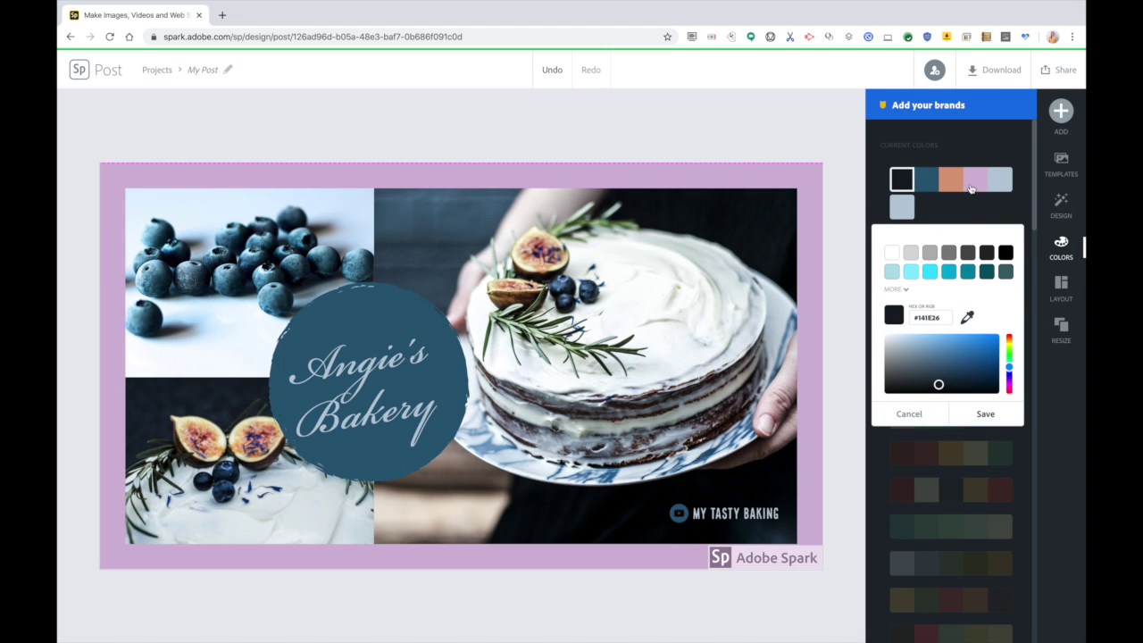
left_click(972, 187)
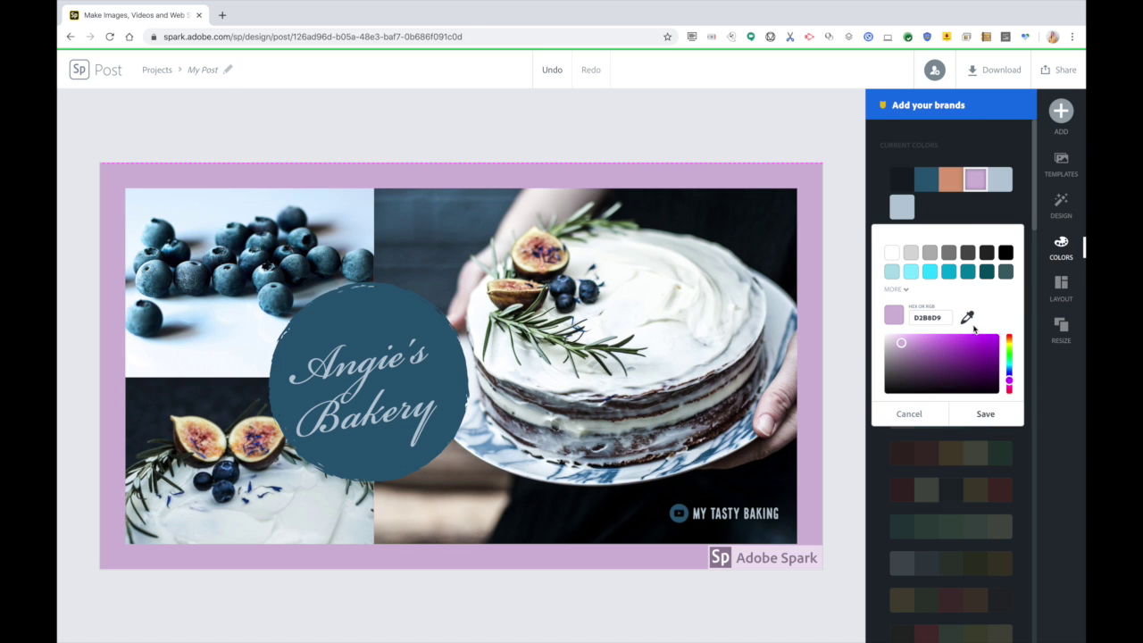
mouse_move(1010, 380)
left_mouse_down()
mouse_move(1007, 334)
mouse_move(1008, 362)
left_mouse_up()
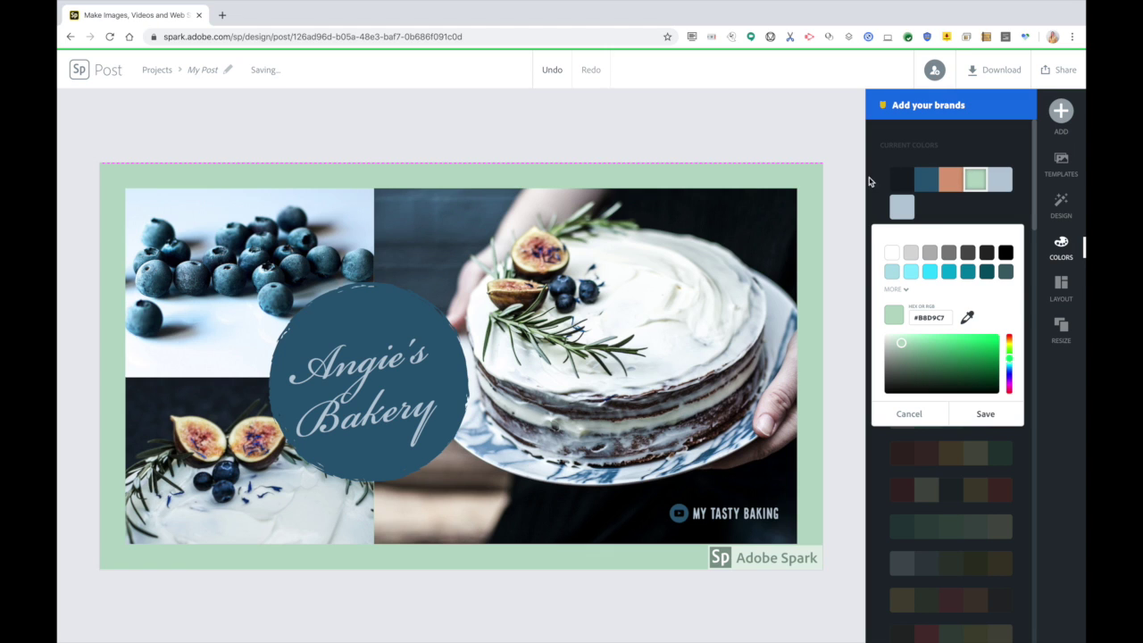
left_click(812, 128)
left_click(378, 330)
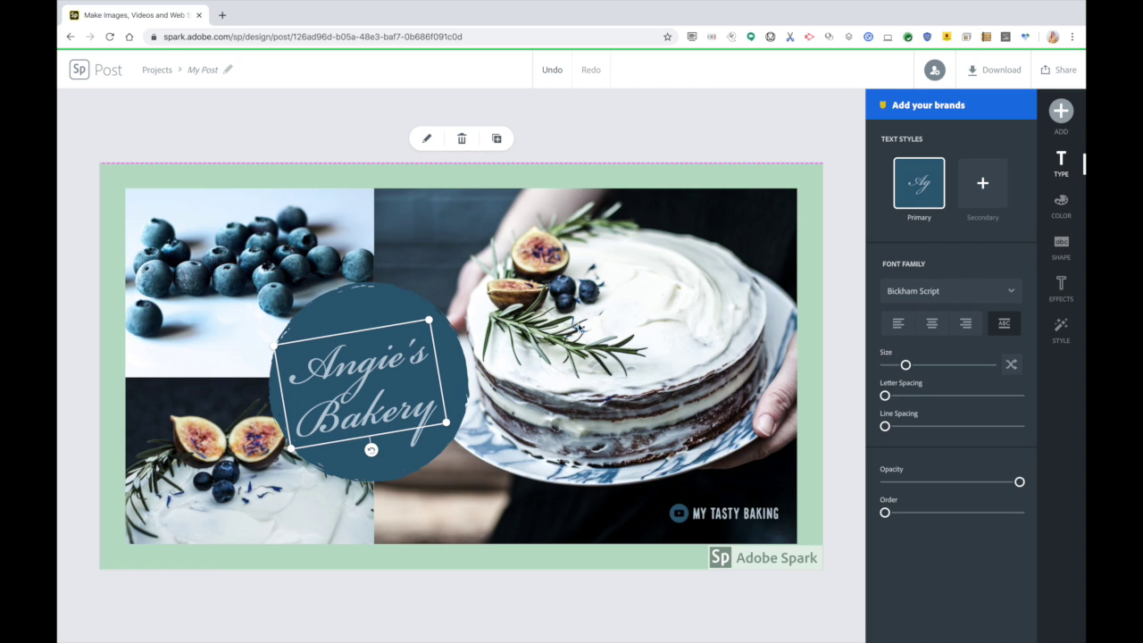
Step: Set the title's colour swatches to cyan #33DDFF and dark blue #29357A
left_click(1070, 215)
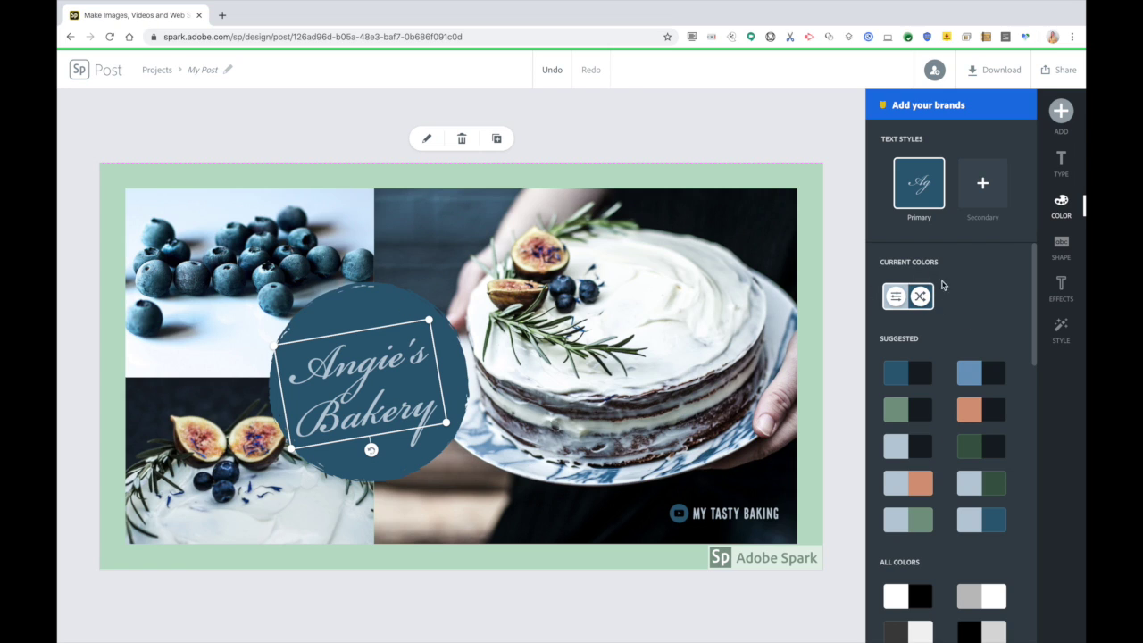
left_click(898, 298)
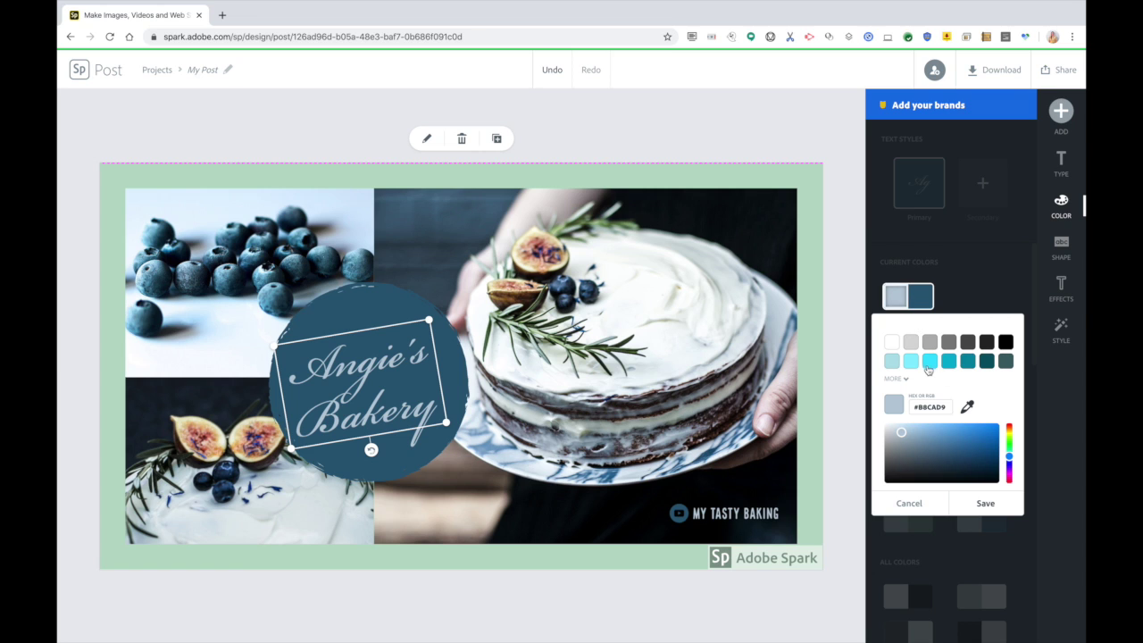
left_click(929, 361)
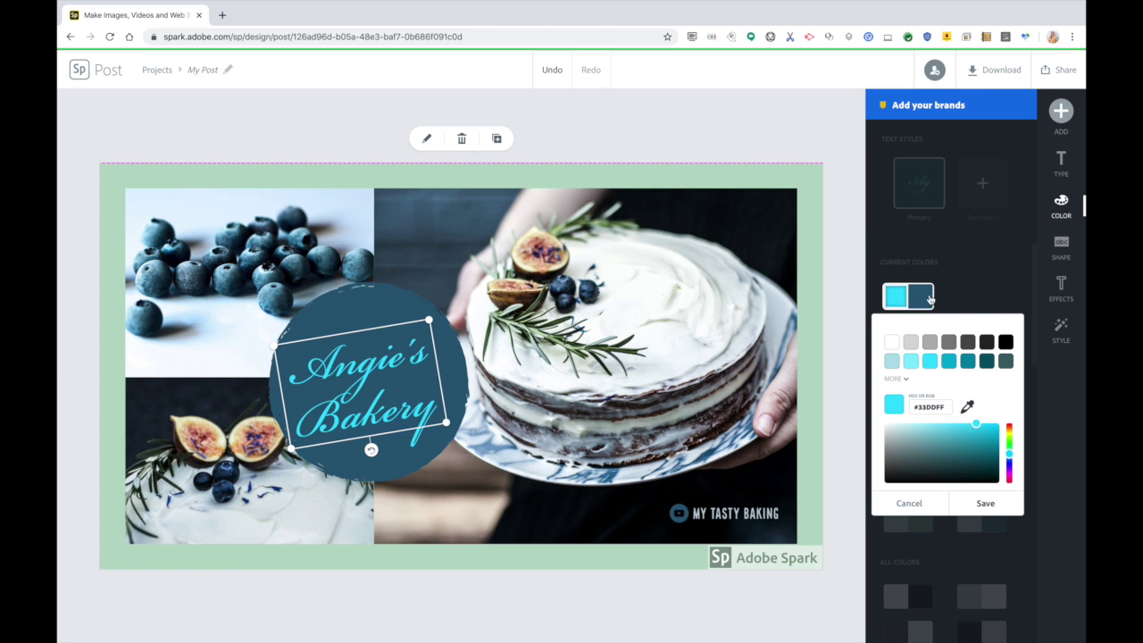
left_click(927, 298)
left_click_drag(1010, 446, 1009, 482)
left_click(1010, 460)
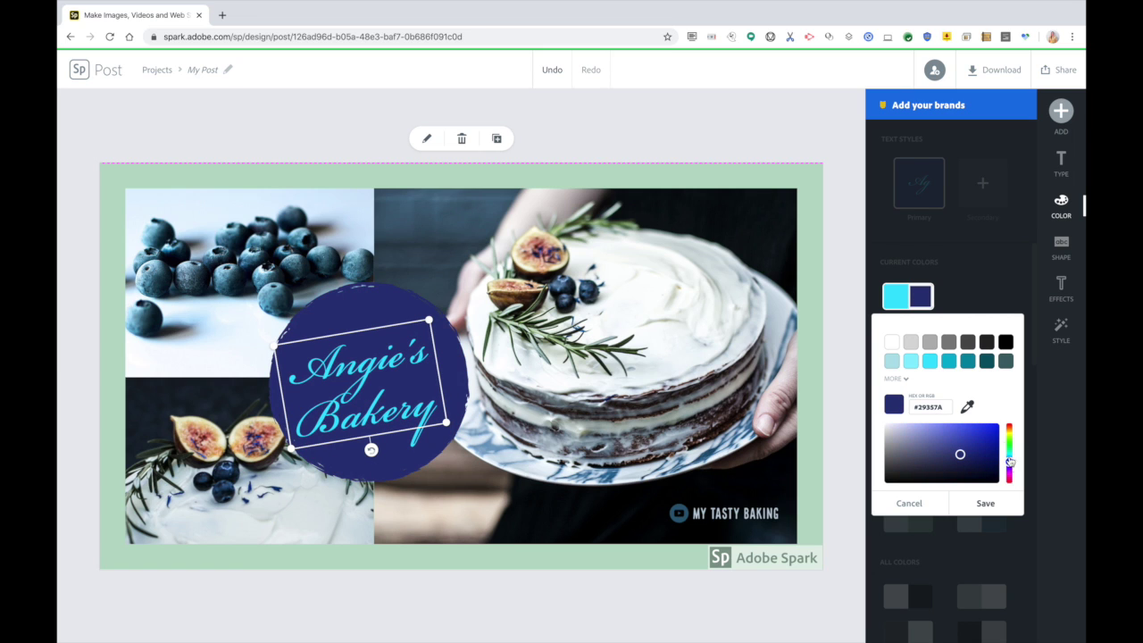
left_click(977, 303)
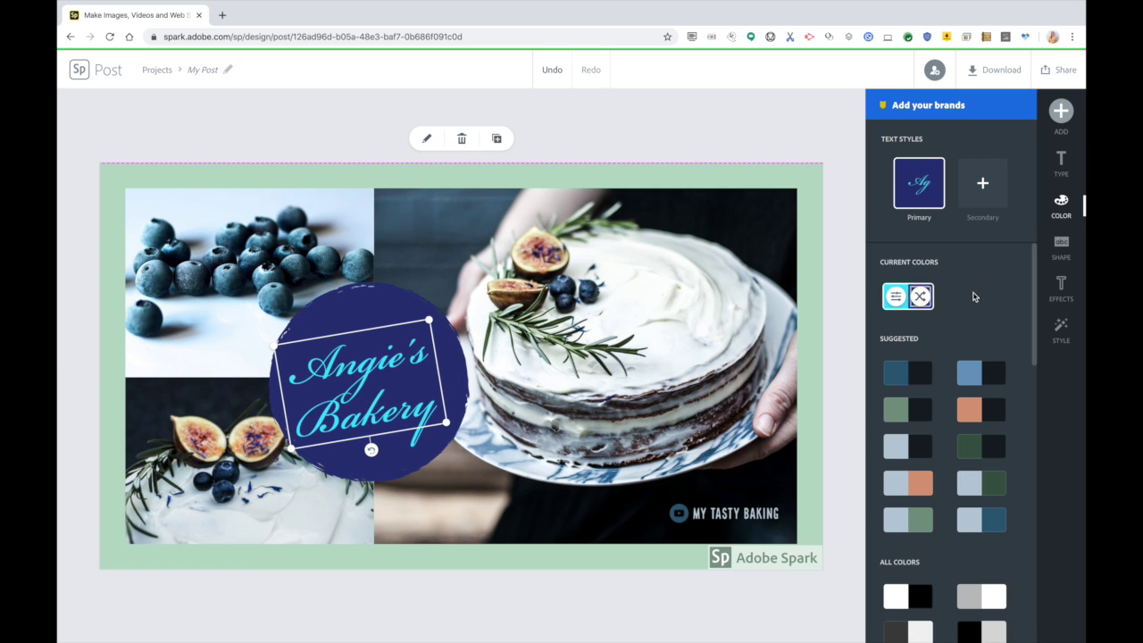
Step: Shuffle the title colours until the circle is cyan with navy lettering
left_click(921, 298)
left_click(920, 297)
left_click(921, 299)
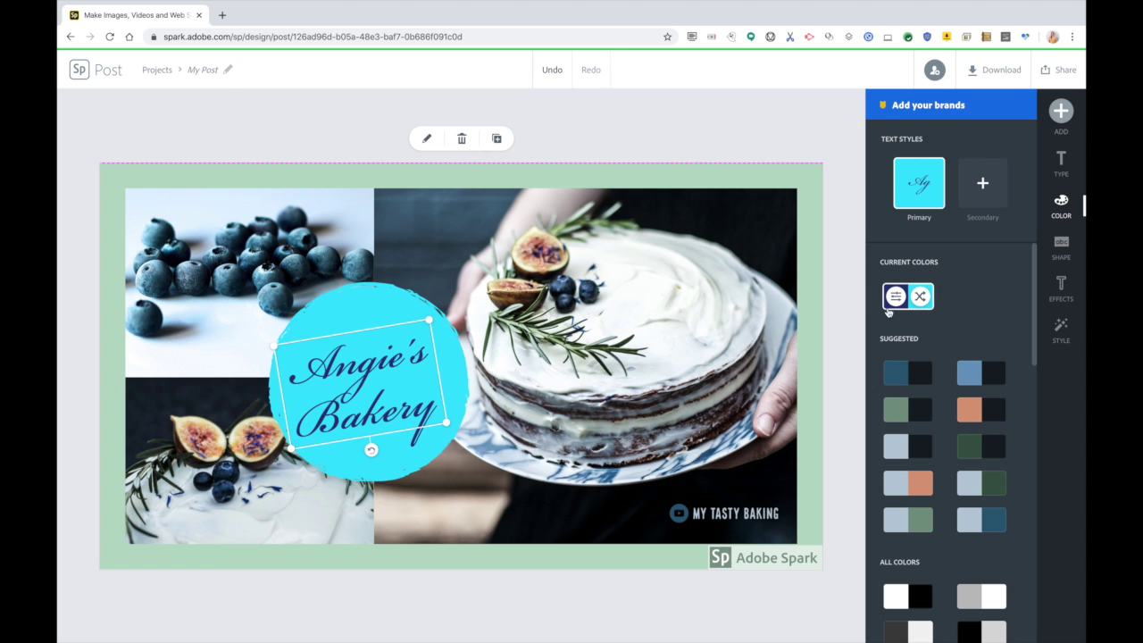
left_click(761, 127)
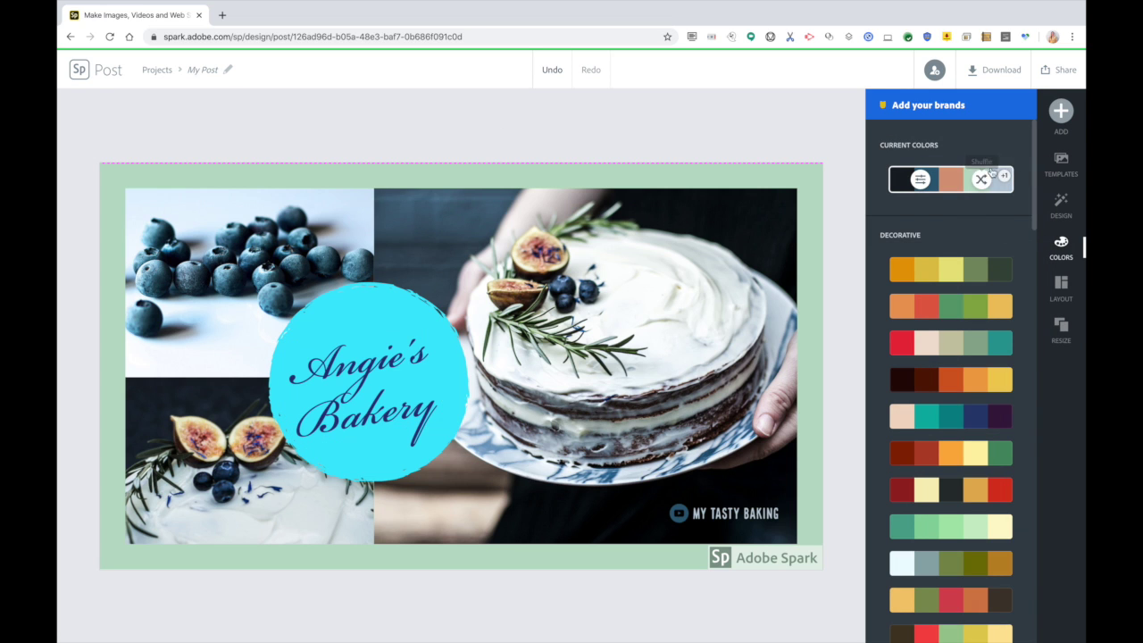
Step: Shuffle the palette until the border is grey-blue, the circle black and the title copper
left_click(982, 179)
left_click(981, 180)
left_click(982, 180)
left_click(981, 179)
left_click(981, 179)
left_click(982, 183)
left_click(983, 182)
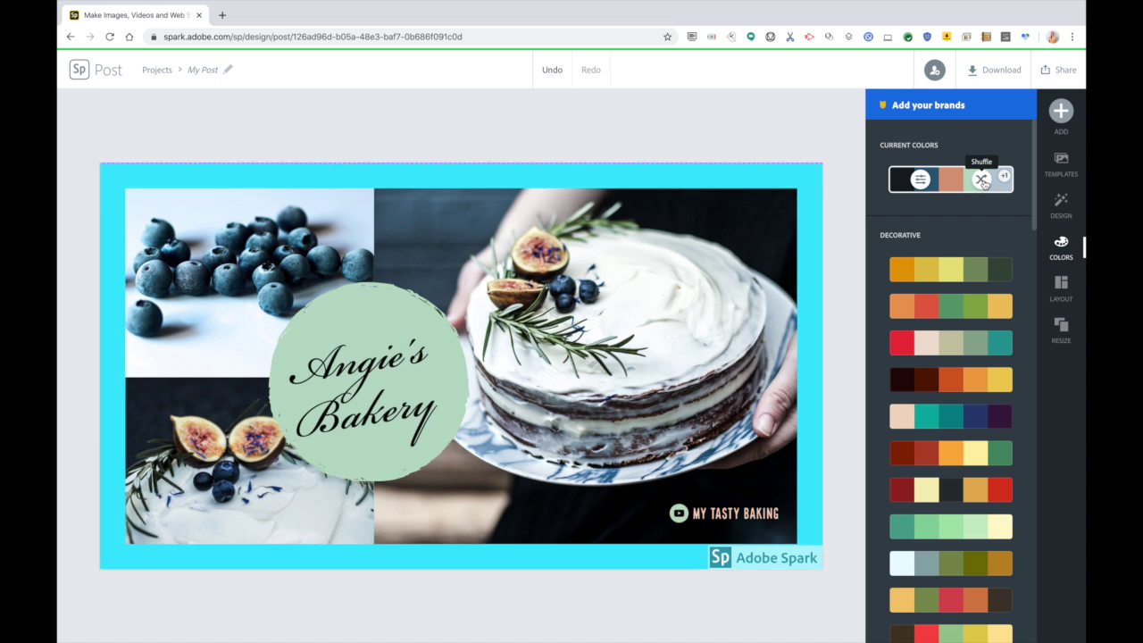
left_click(983, 183)
left_click(984, 184)
left_click(984, 184)
left_click(984, 184)
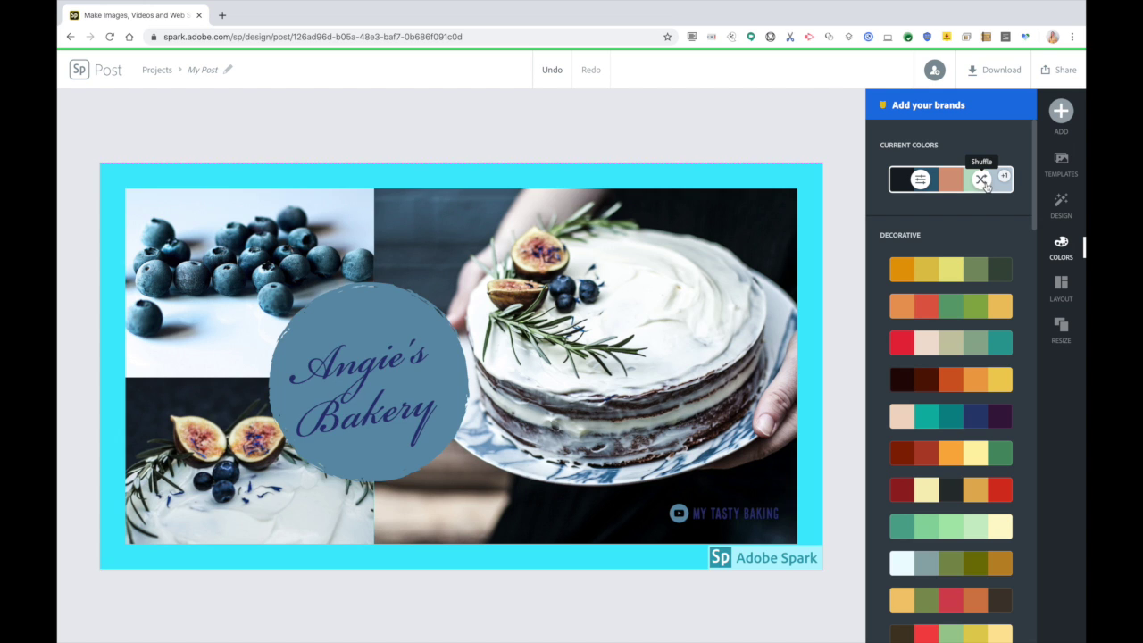
left_click(986, 186)
left_click(987, 187)
left_click(986, 187)
left_click(987, 189)
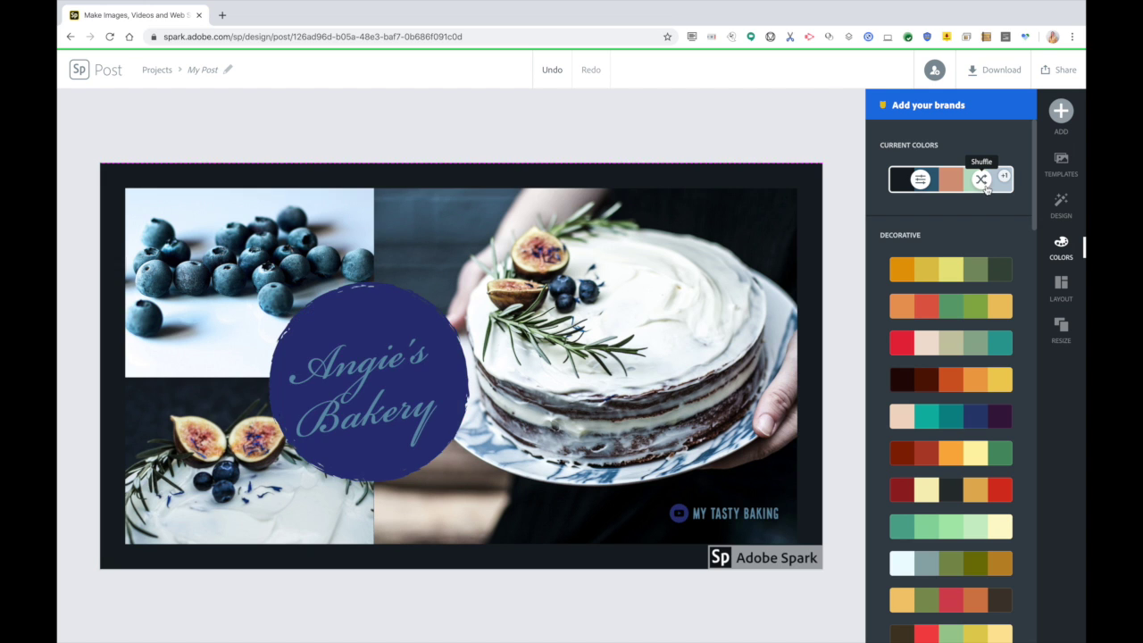
left_click(988, 190)
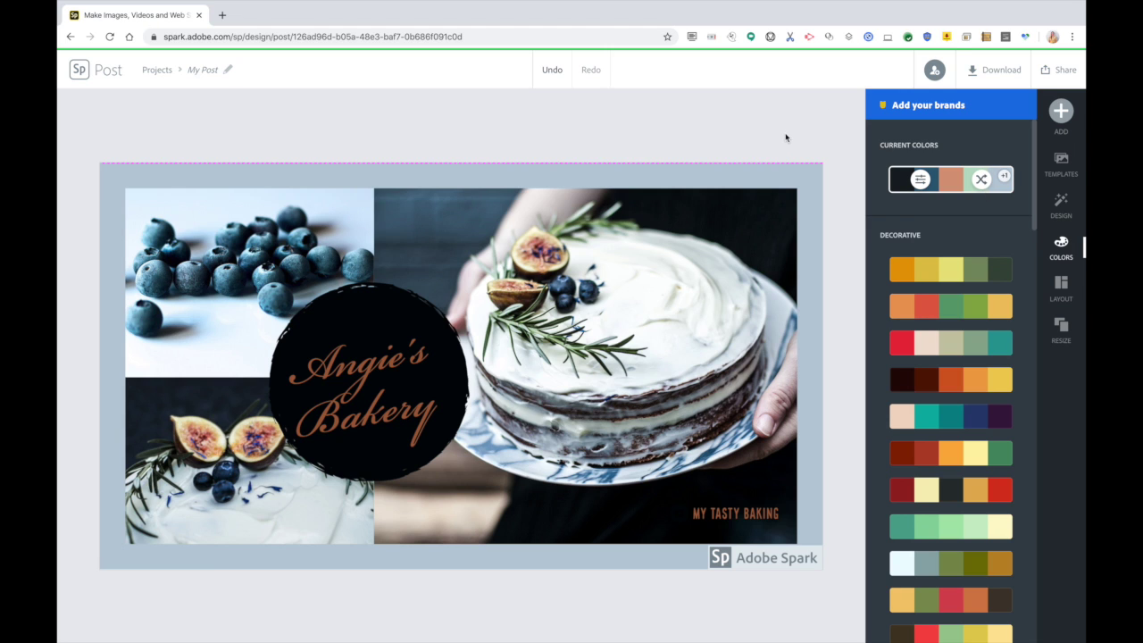
left_click(1060, 205)
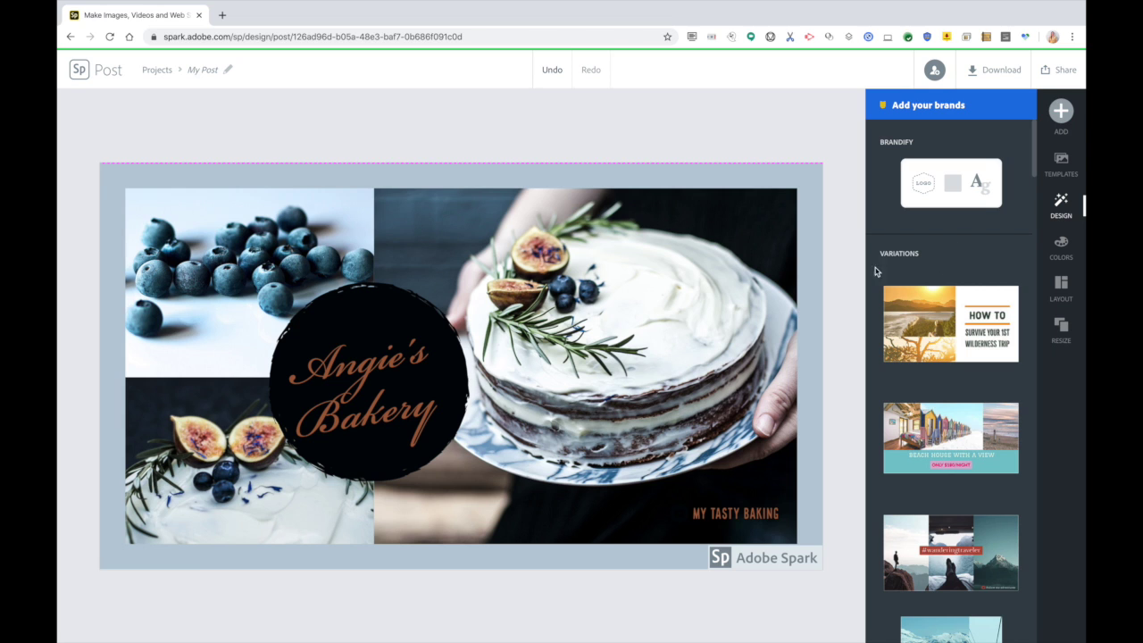
Step: Try several layout variations, ending on three photo columns with red title labels
left_click(1060, 165)
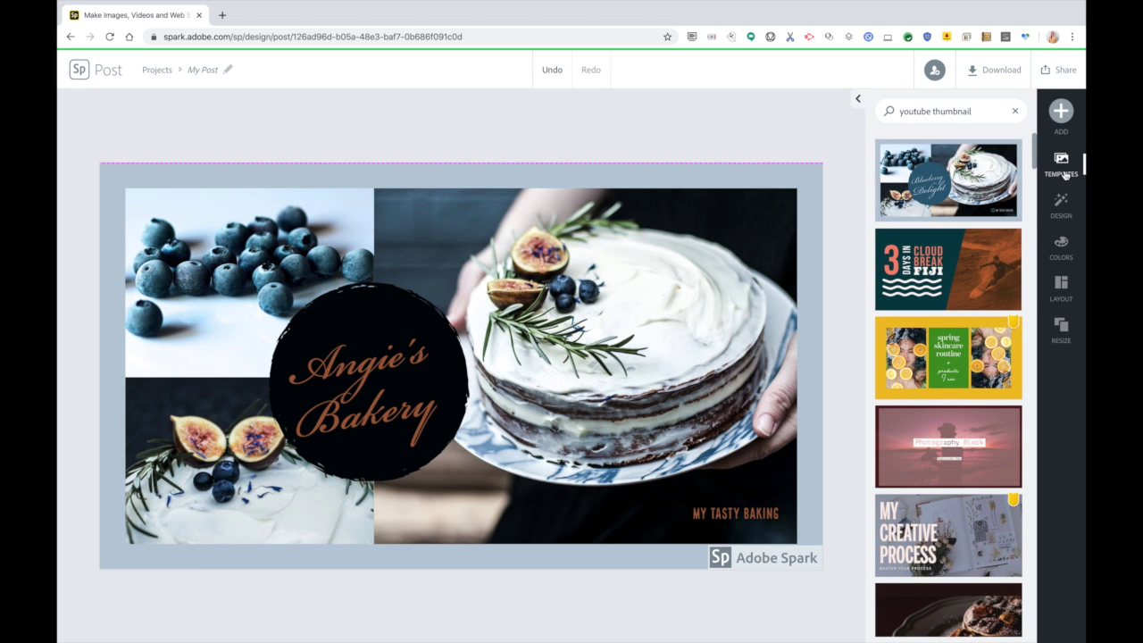
left_click(1062, 208)
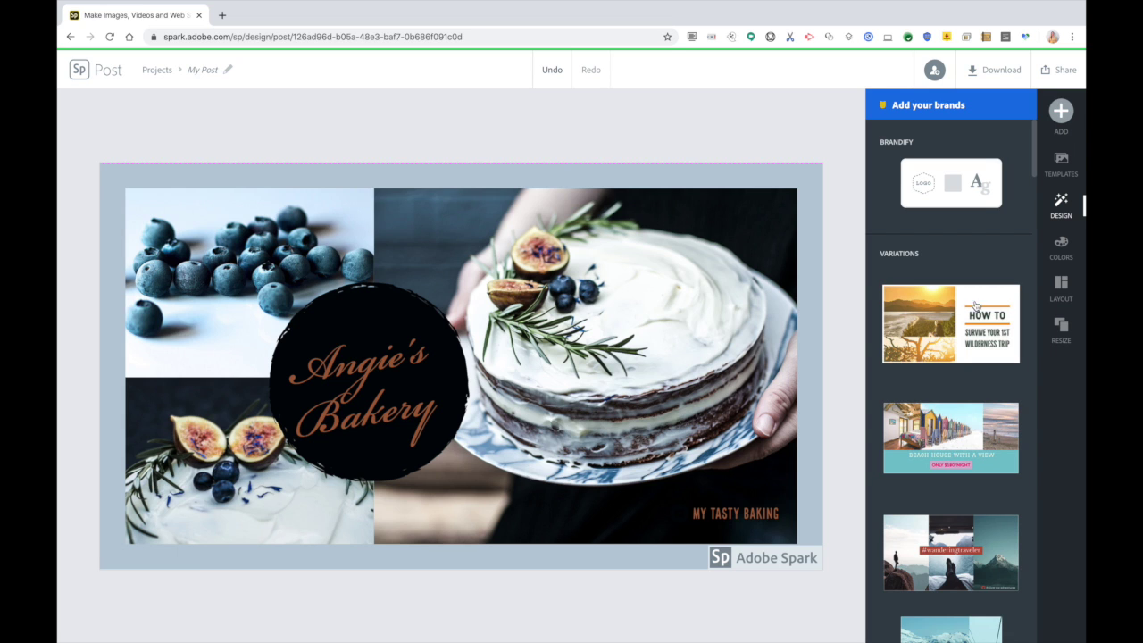
left_click(970, 346)
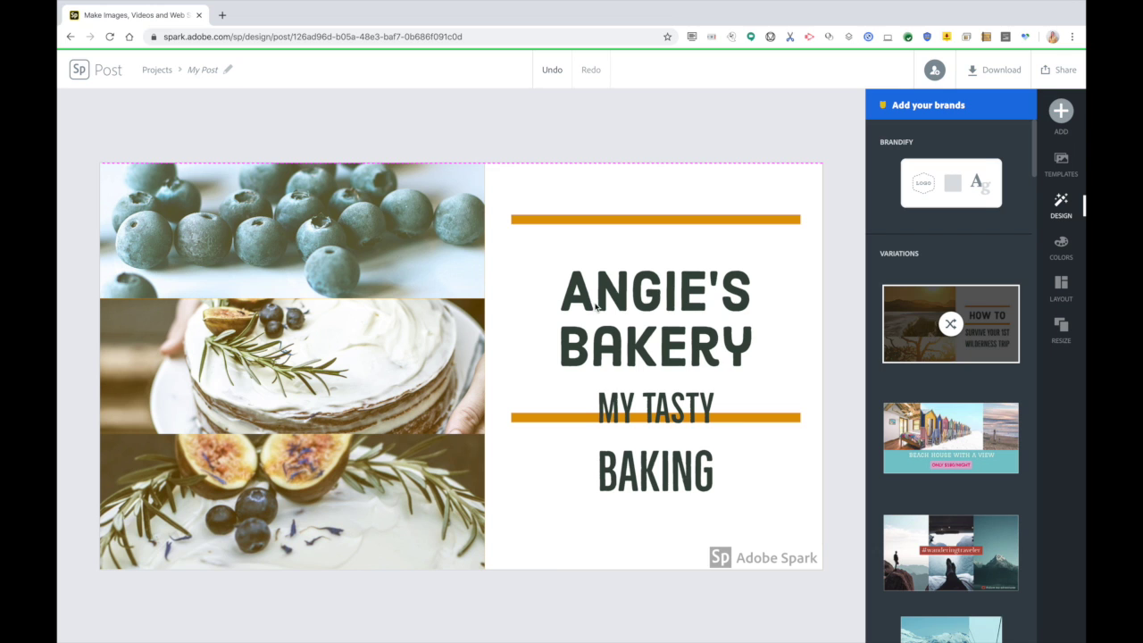
left_click(625, 319)
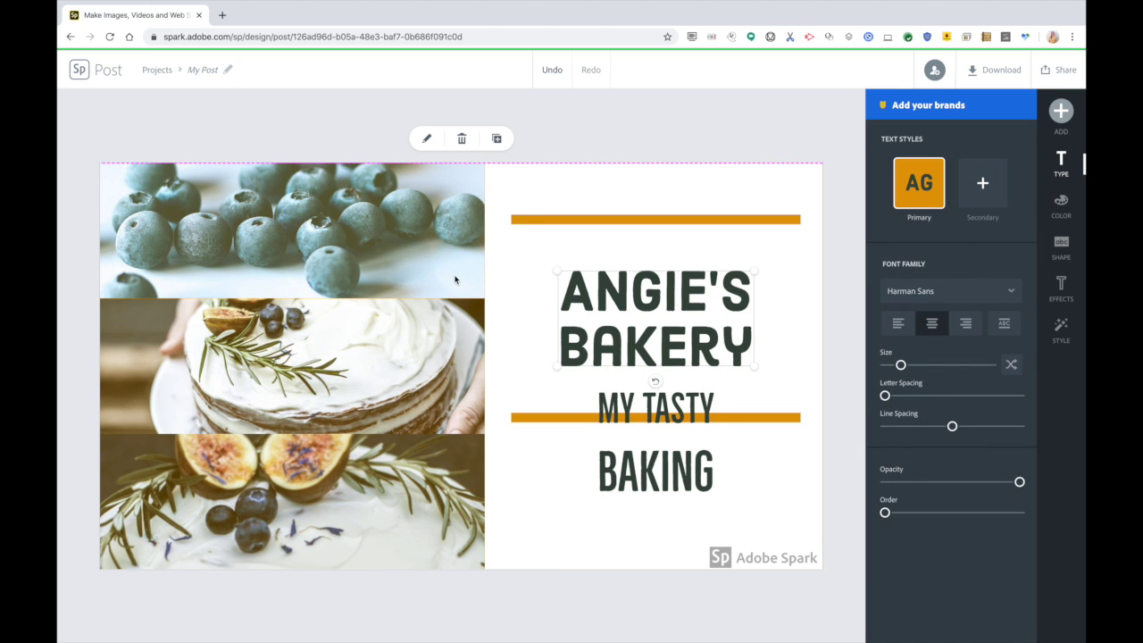
left_click(617, 134)
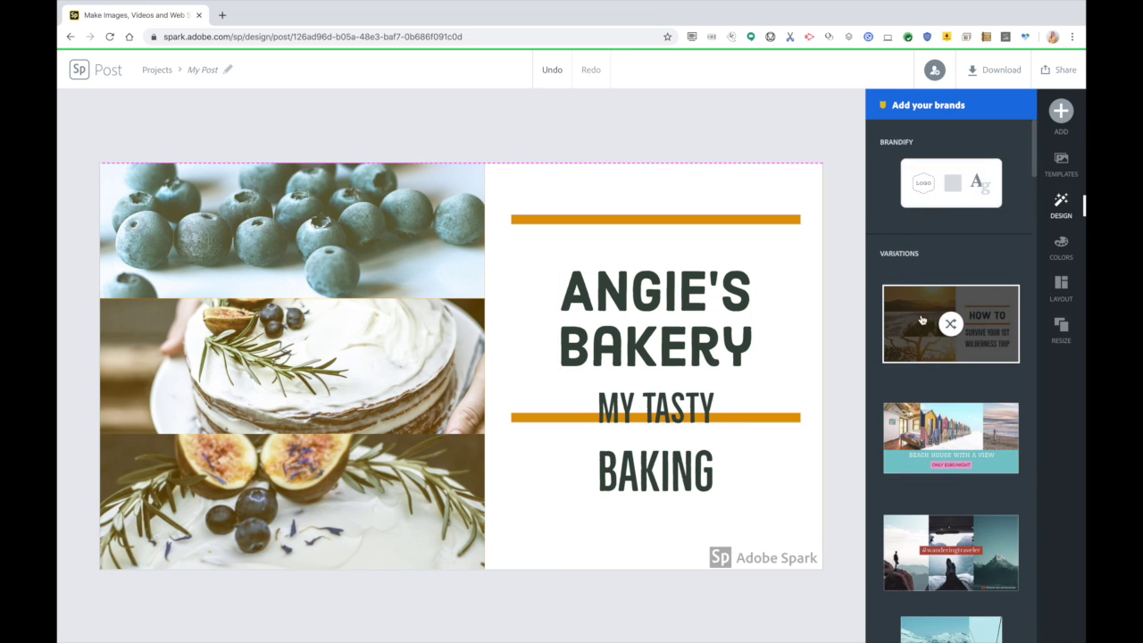
left_click(992, 448)
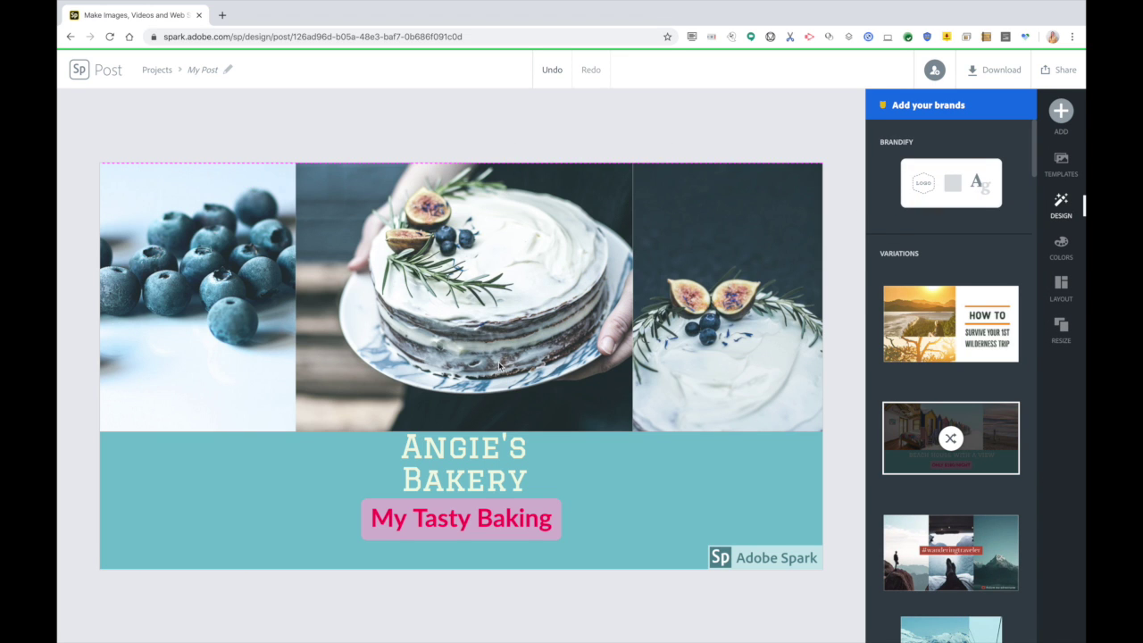
left_click(978, 540)
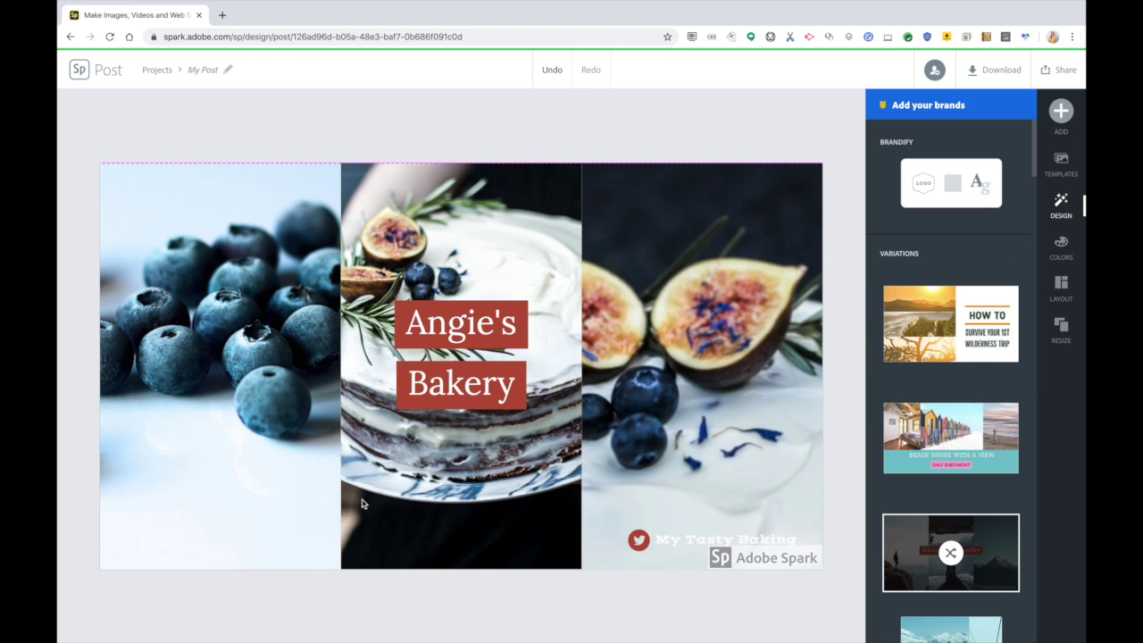
Step: Replace the fig photo in the right column with the microphone photo uploaded from Downloads
left_click(653, 272)
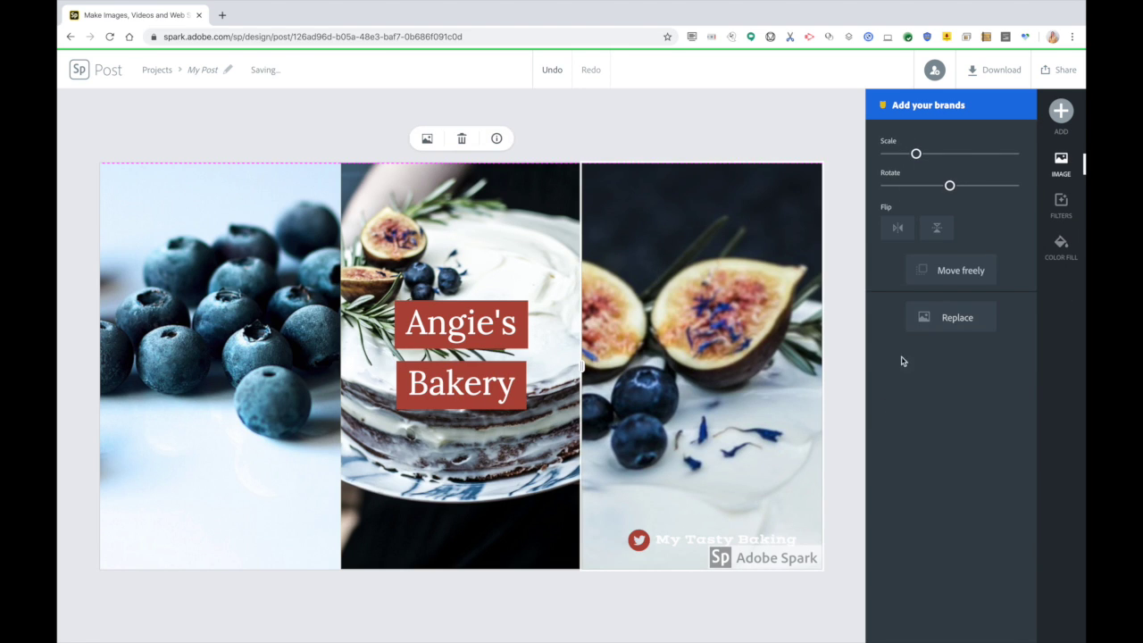
left_click(972, 314)
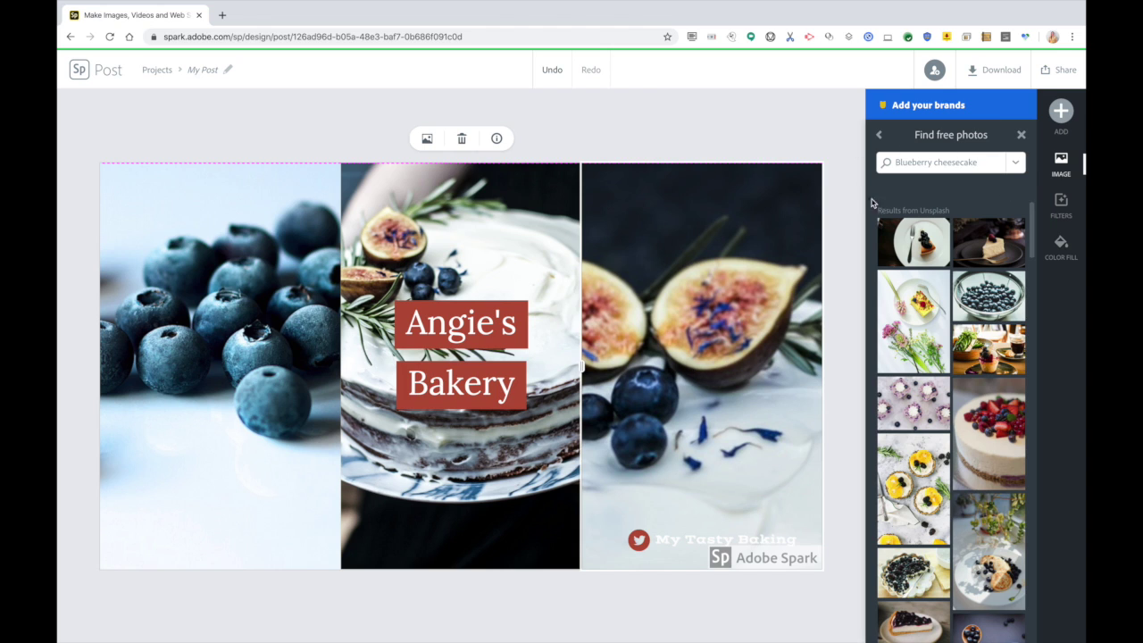
left_click(880, 138)
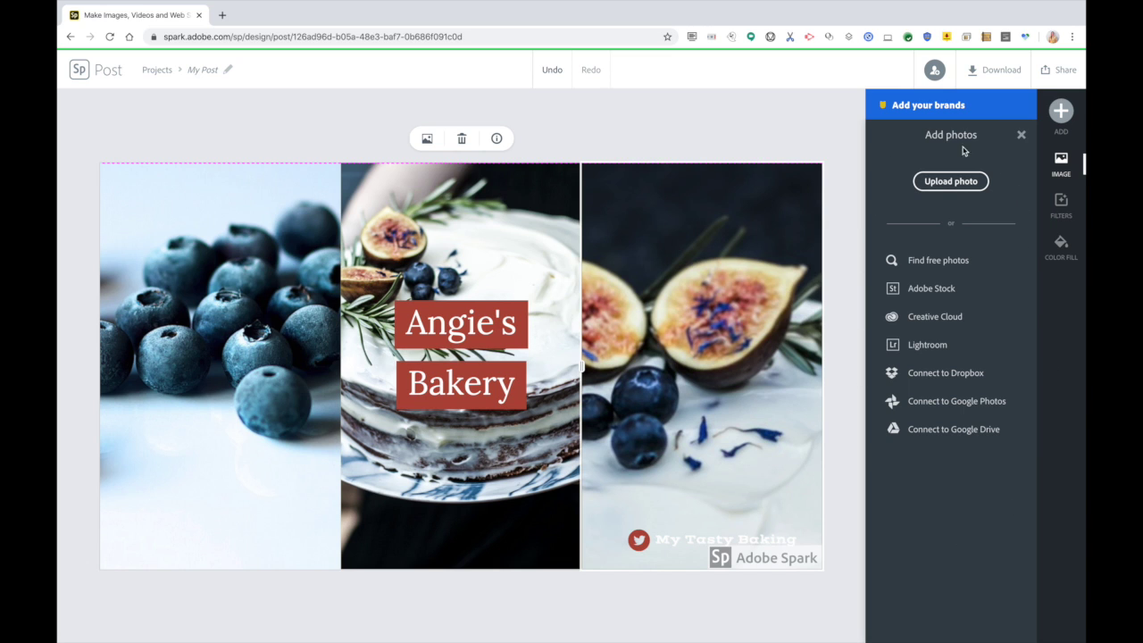
left_click(939, 188)
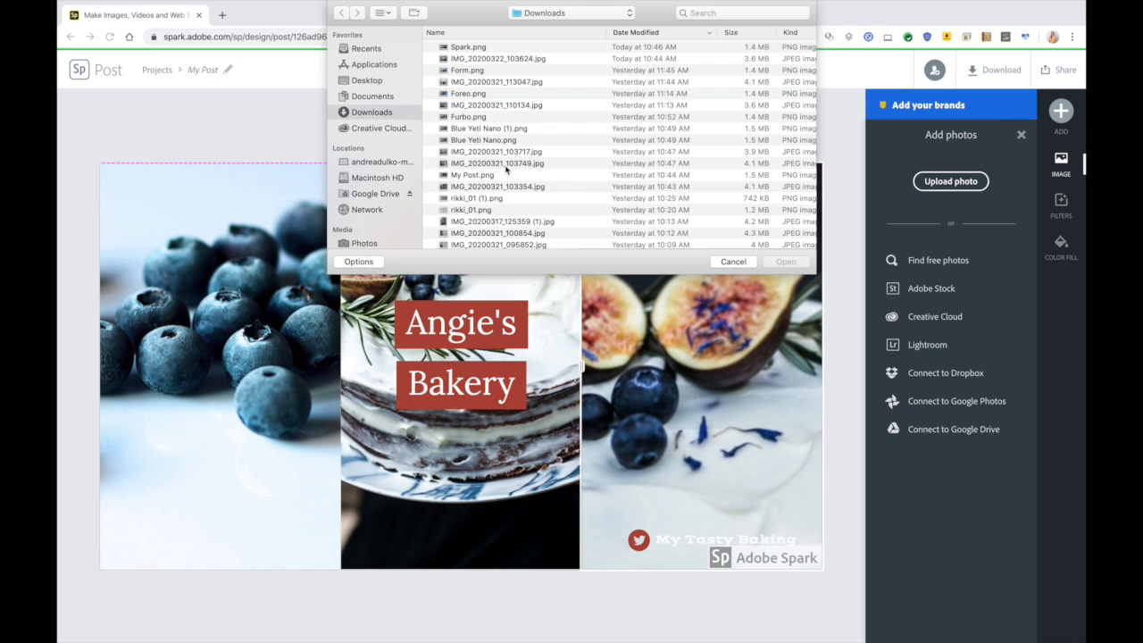
double_click(494, 153)
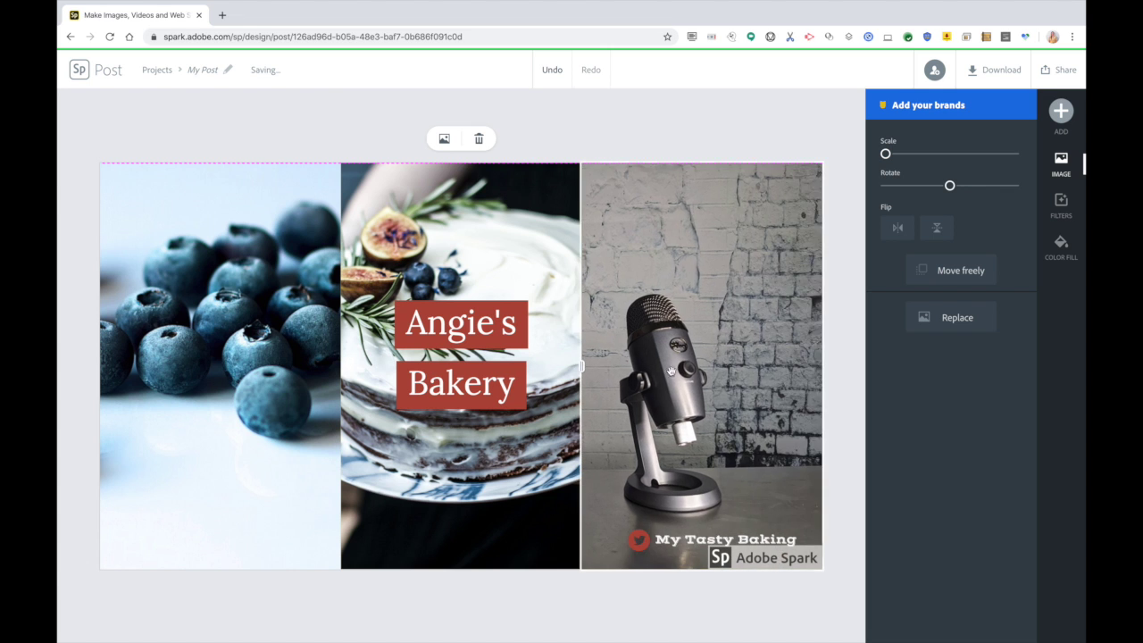
Step: Widen the microphone photo's column leftward and try the pink ice cream layout variation
left_click_drag(580, 371, 524, 370)
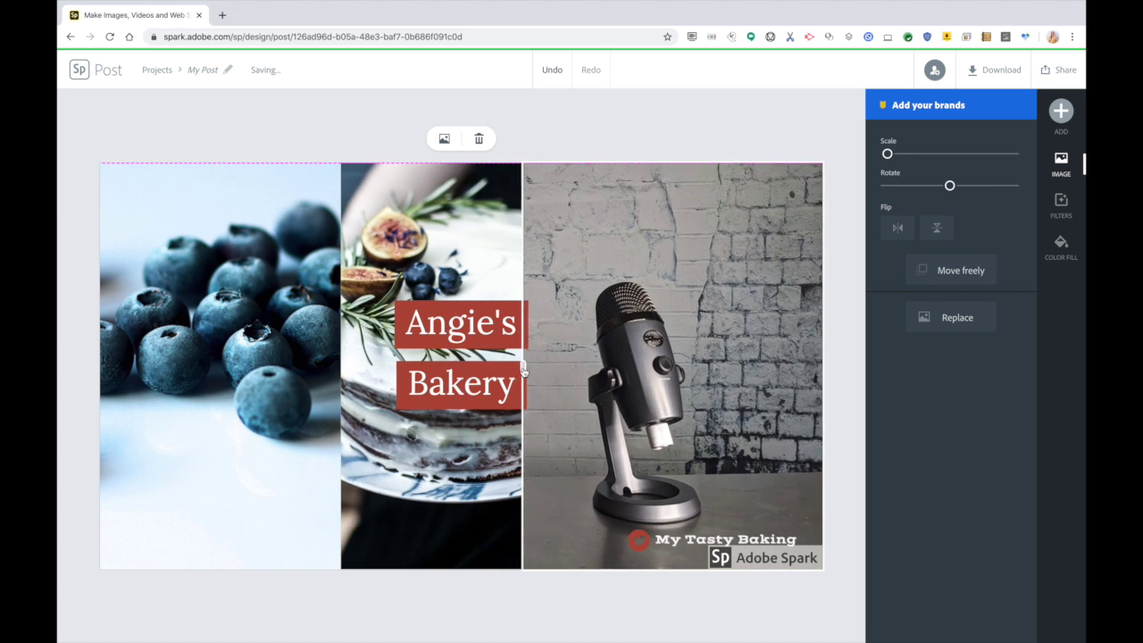
left_click(852, 143)
scroll(969, 251, "down", 5)
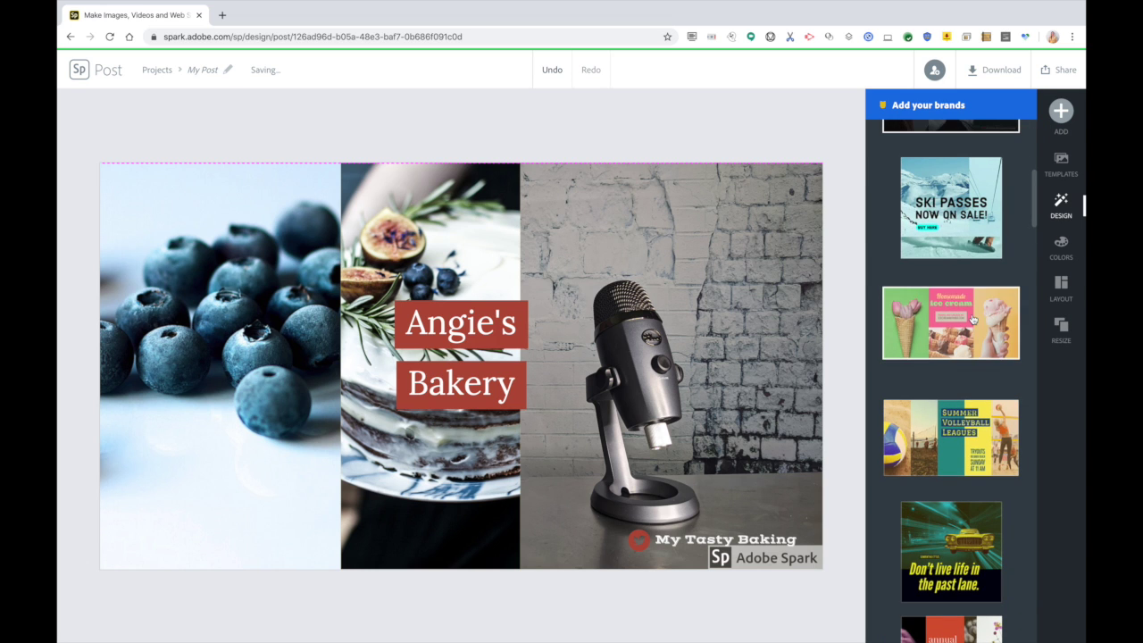
left_click(973, 326)
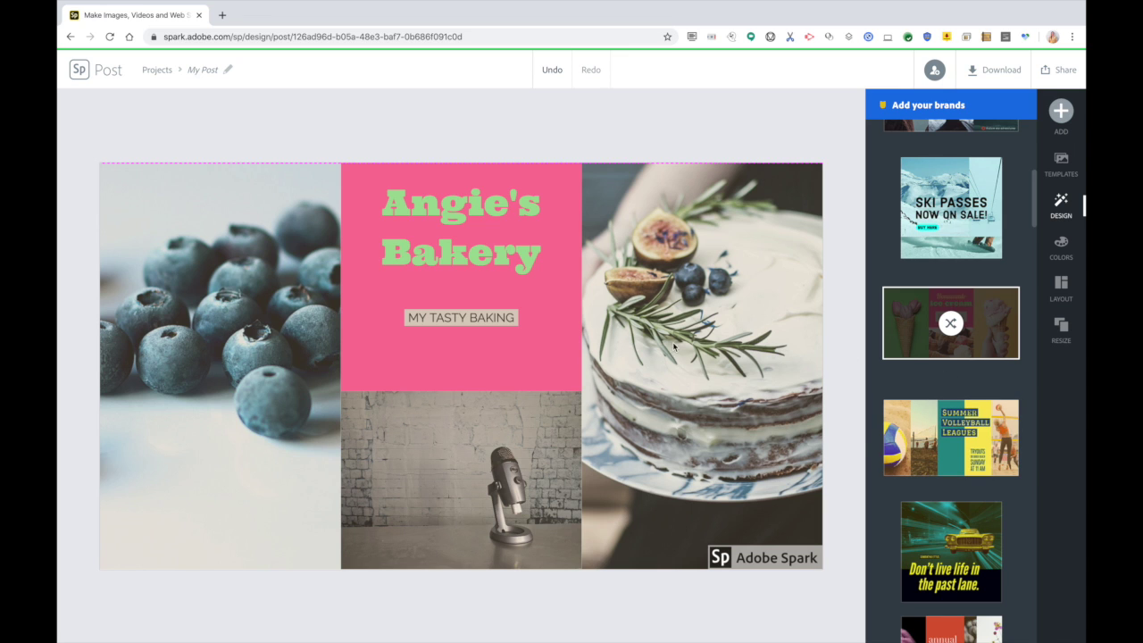
Step: Settle on the yellow Lunar New Year layout with red 'ANGIE'S BAKERY', then browse YouTube thumbnail templates
left_click(980, 449)
left_click_drag(1035, 201, 1036, 250)
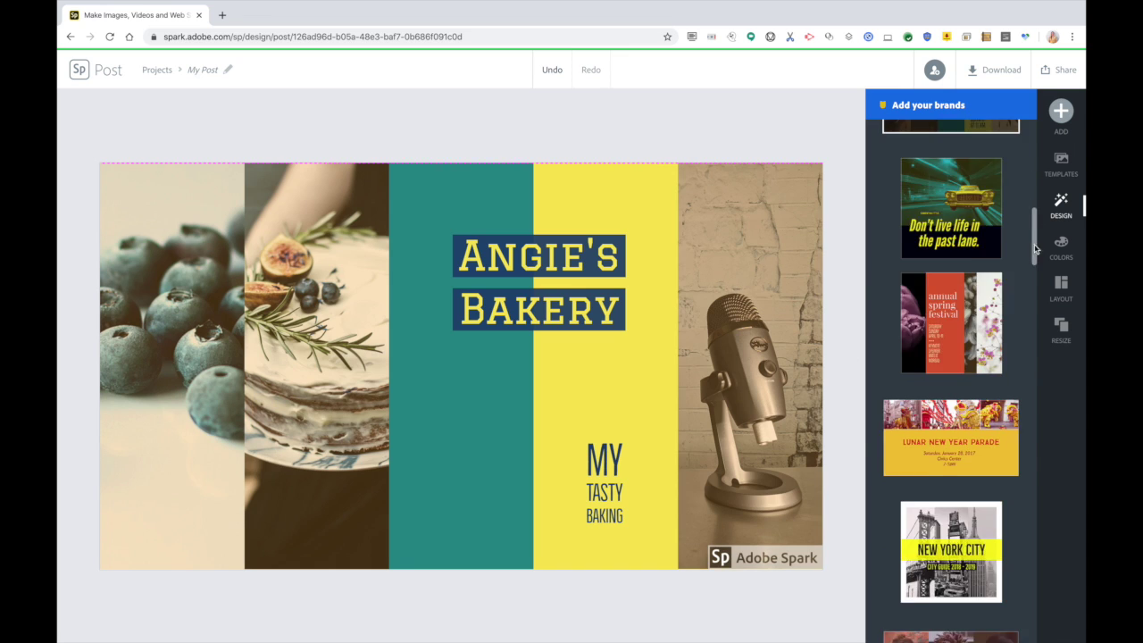
left_click(945, 472)
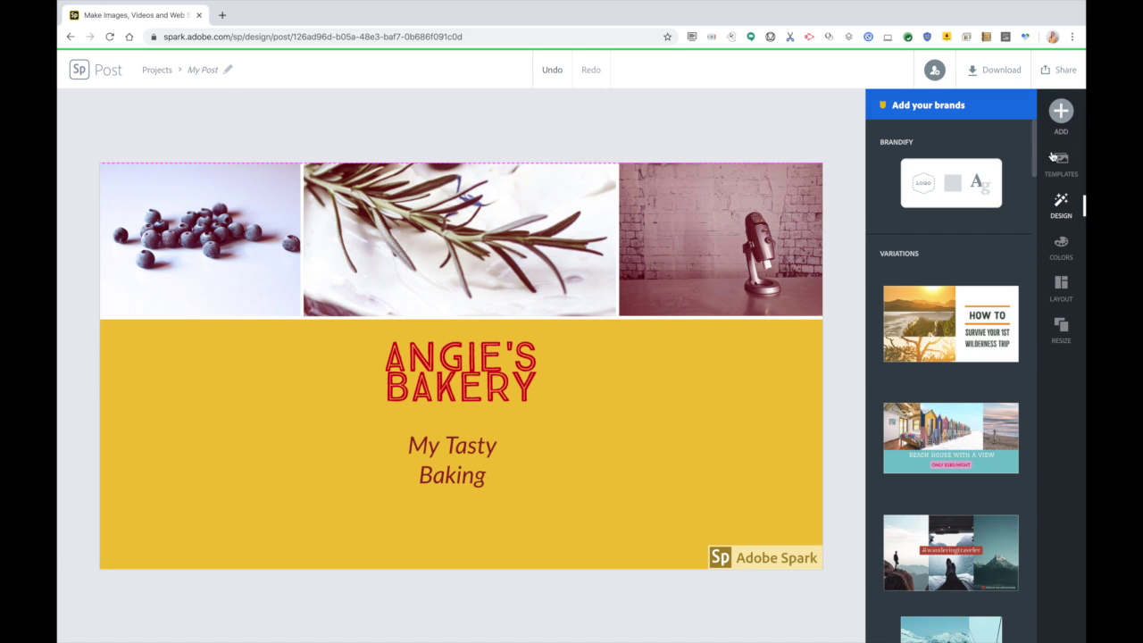
left_click(1058, 160)
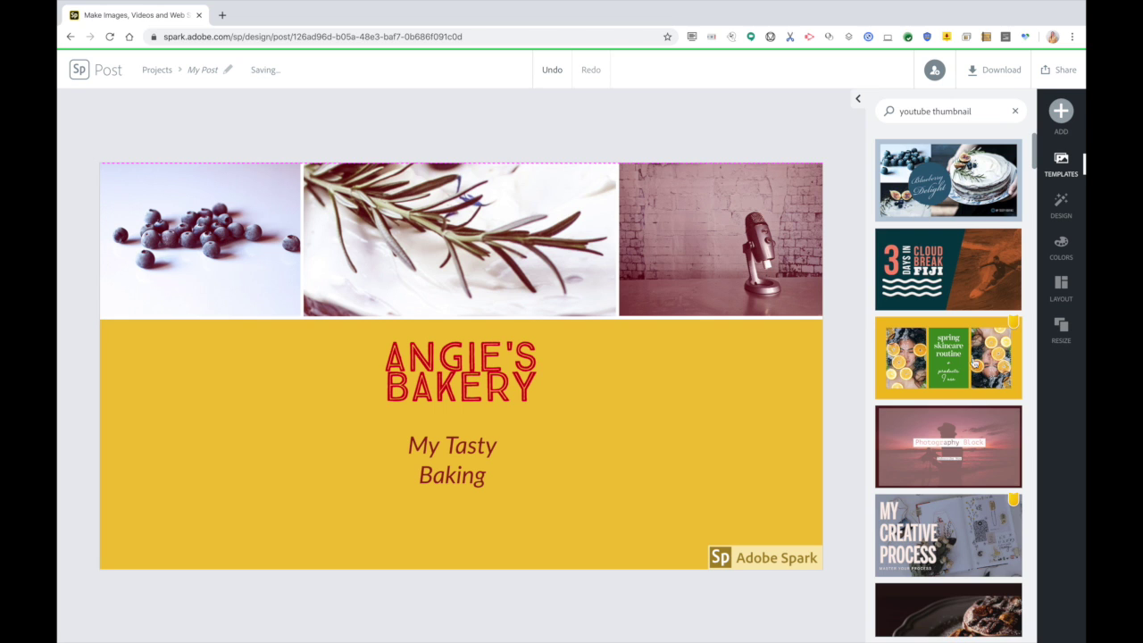
Step: Create a new post from the '3 Days in Cloud Break Fiji' surfing template
left_click(963, 279)
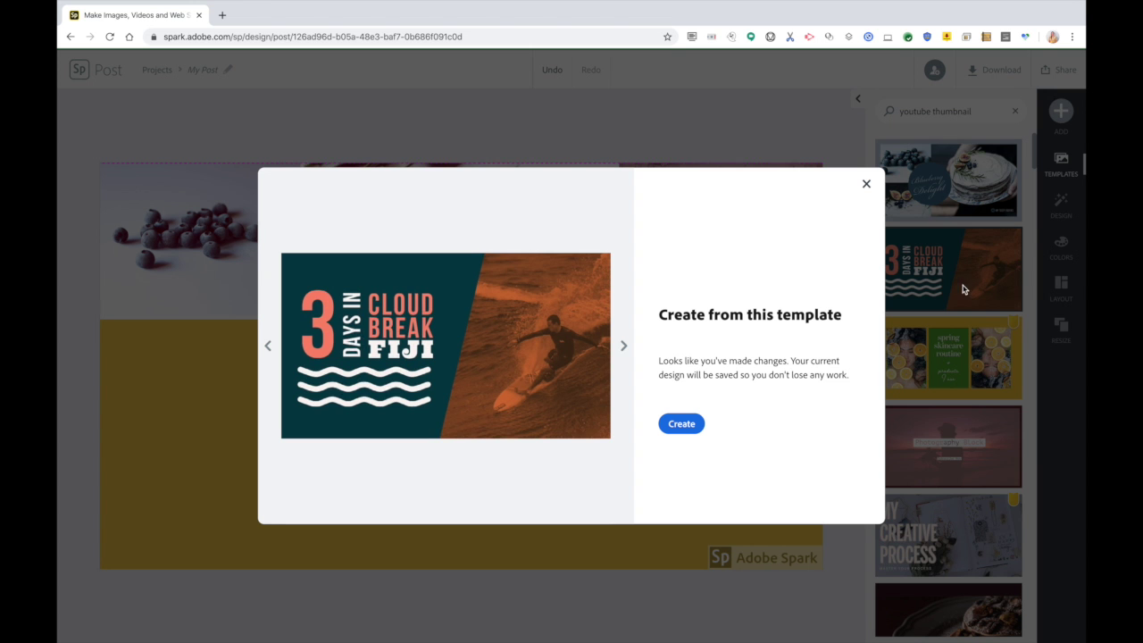
left_click(679, 425)
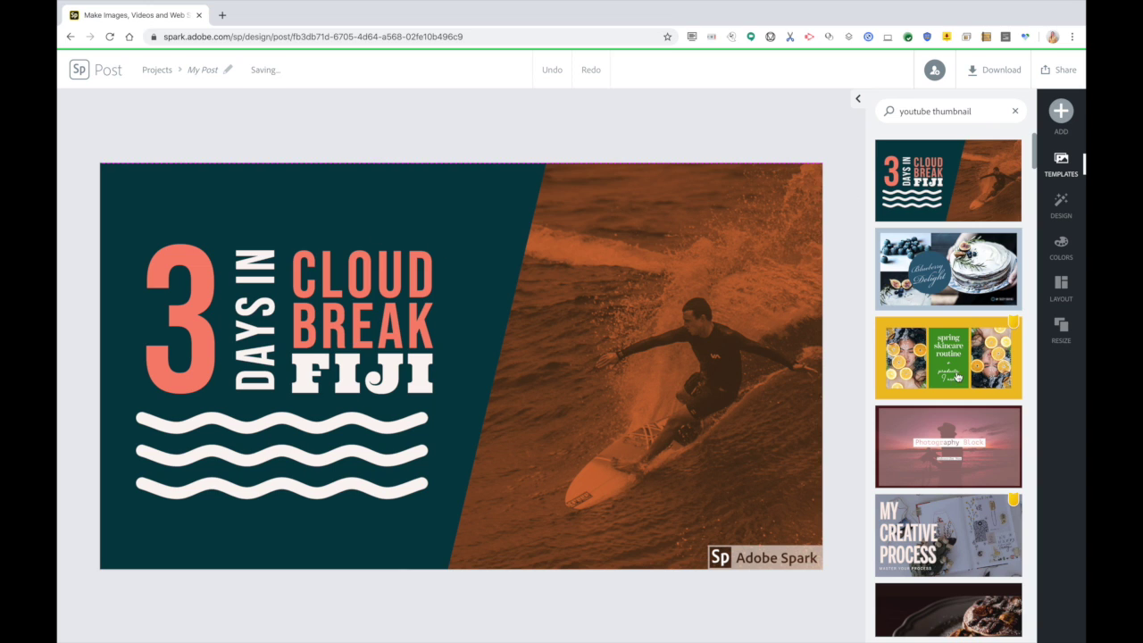
left_click_drag(1032, 168, 1031, 237)
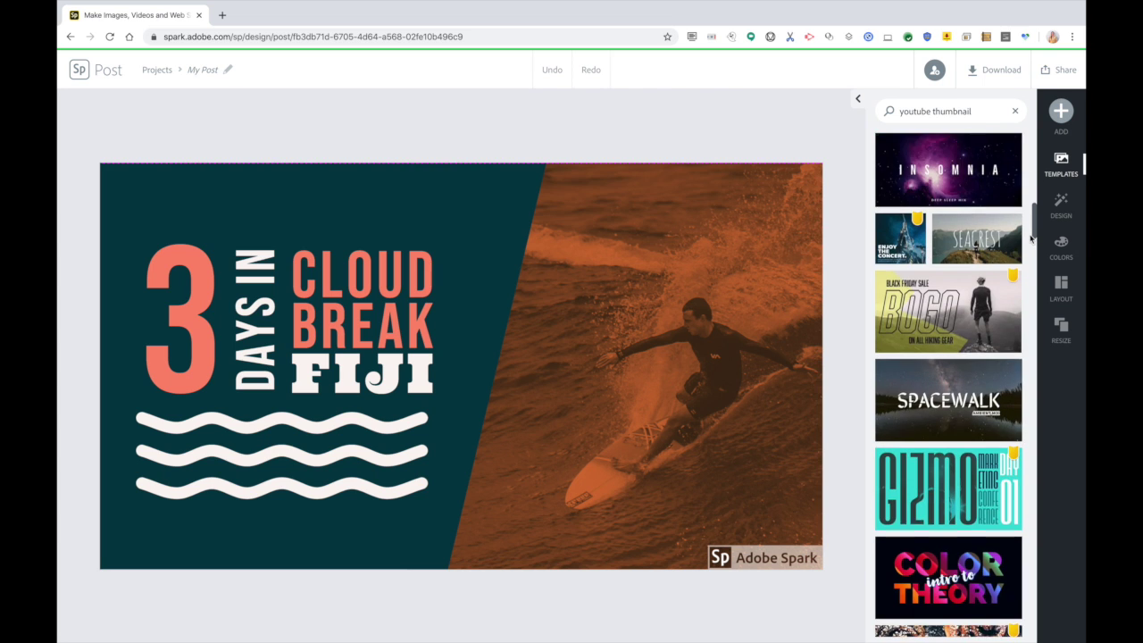
scroll(1031, 237, "up", 10)
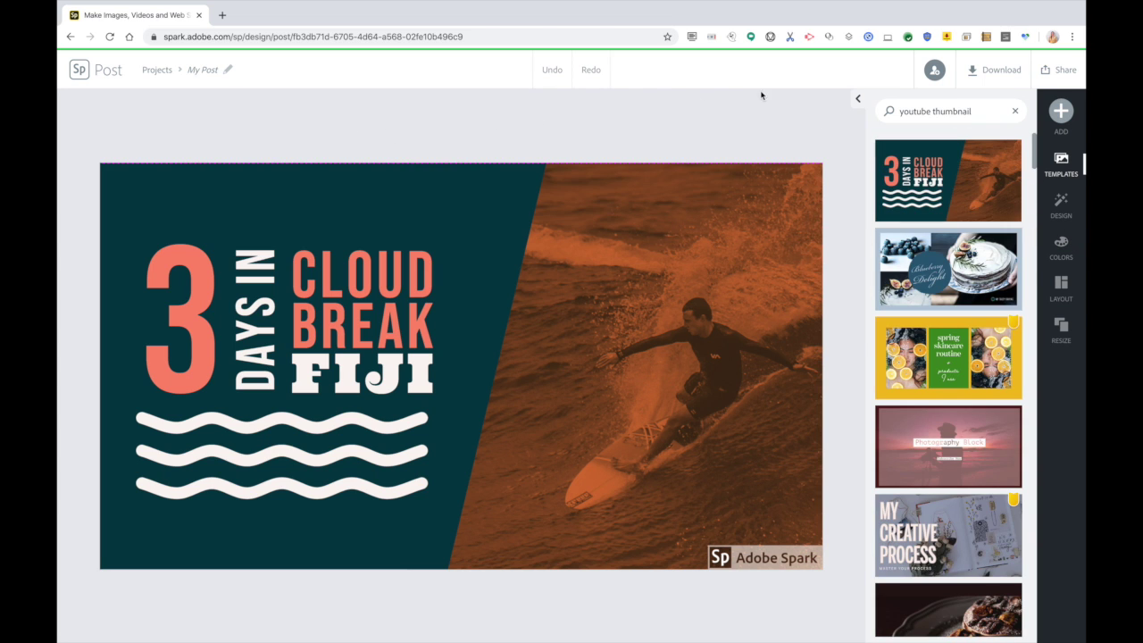
Step: Replace the 'CLOUD BREAK FIJI' headline text with 'Test pic'
left_click(1012, 73)
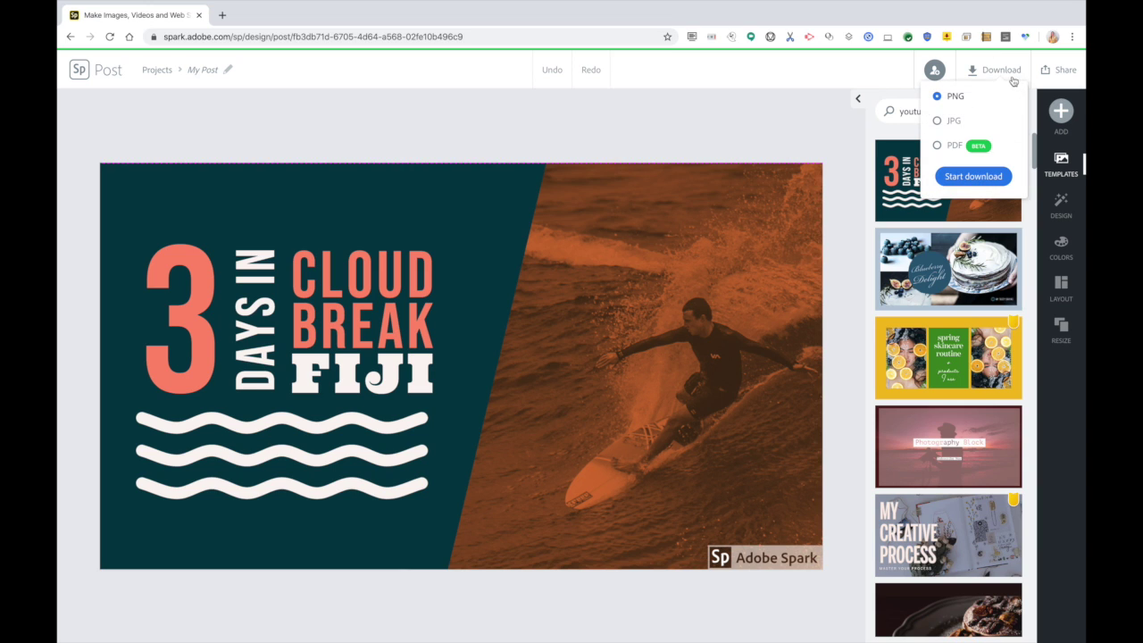
left_click(245, 191)
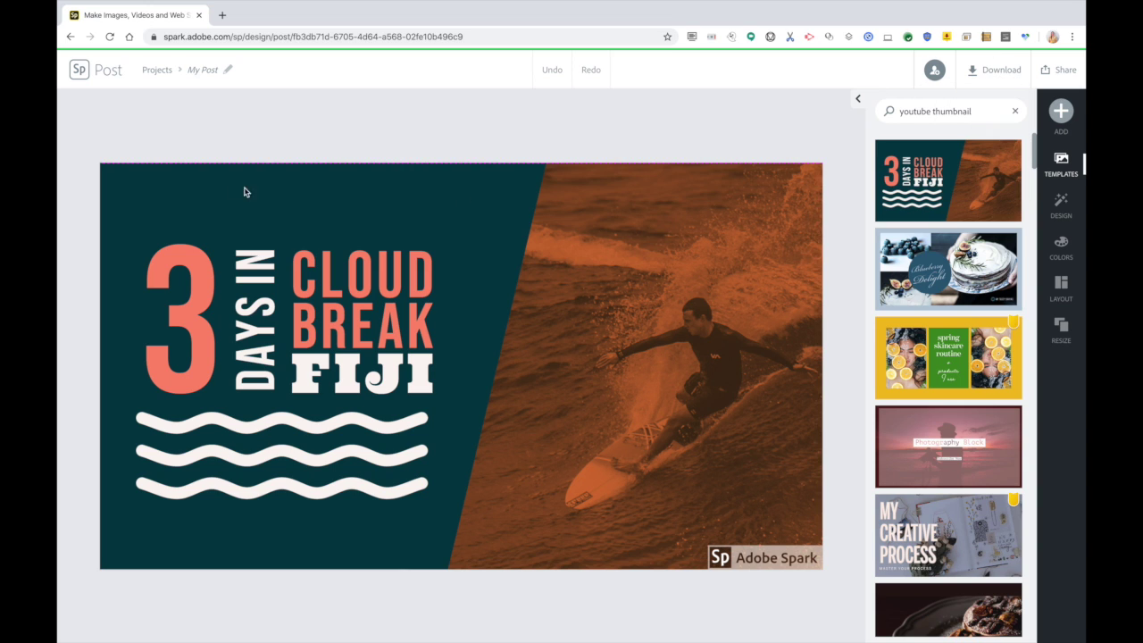
double_click(348, 278)
left_click_drag(458, 305, 324, 191)
type("T")
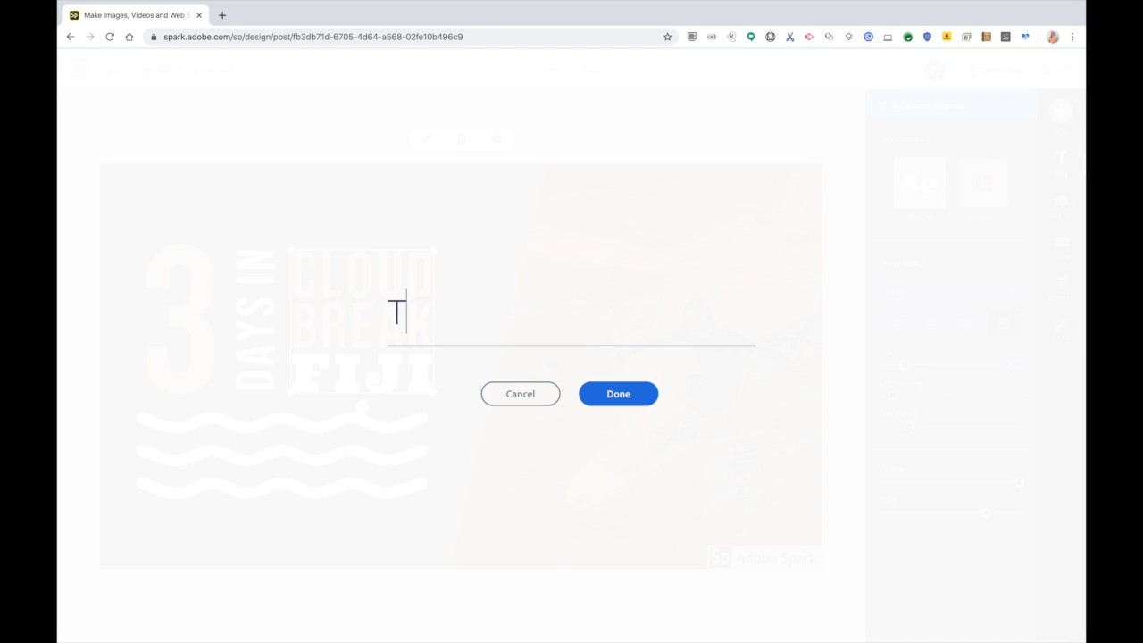
type("est p")
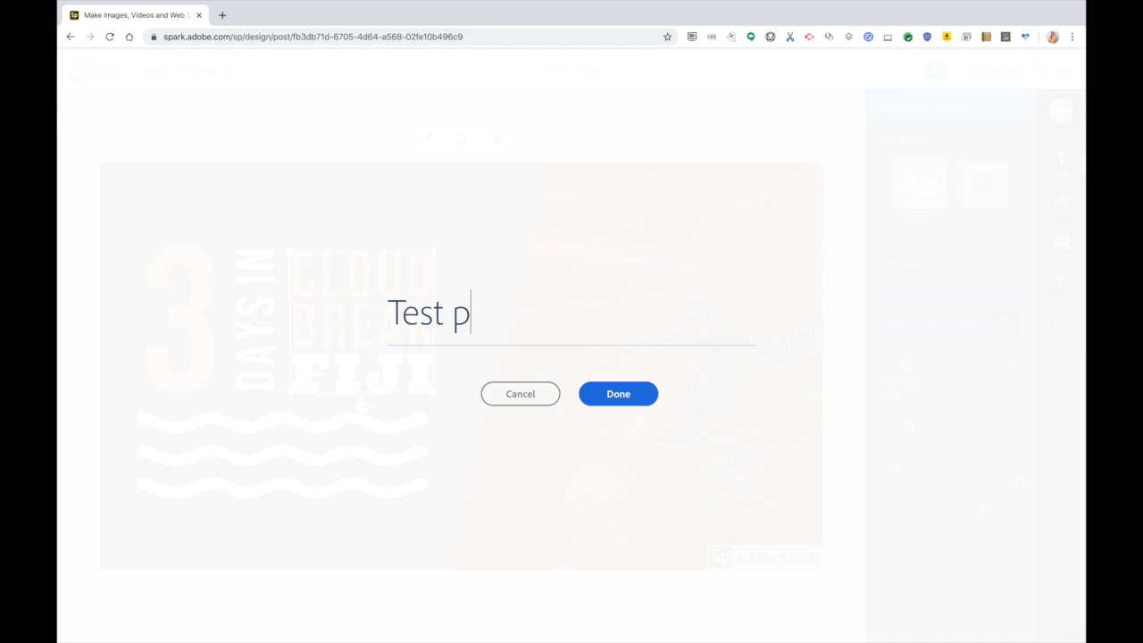
type("ic")
left_click(629, 393)
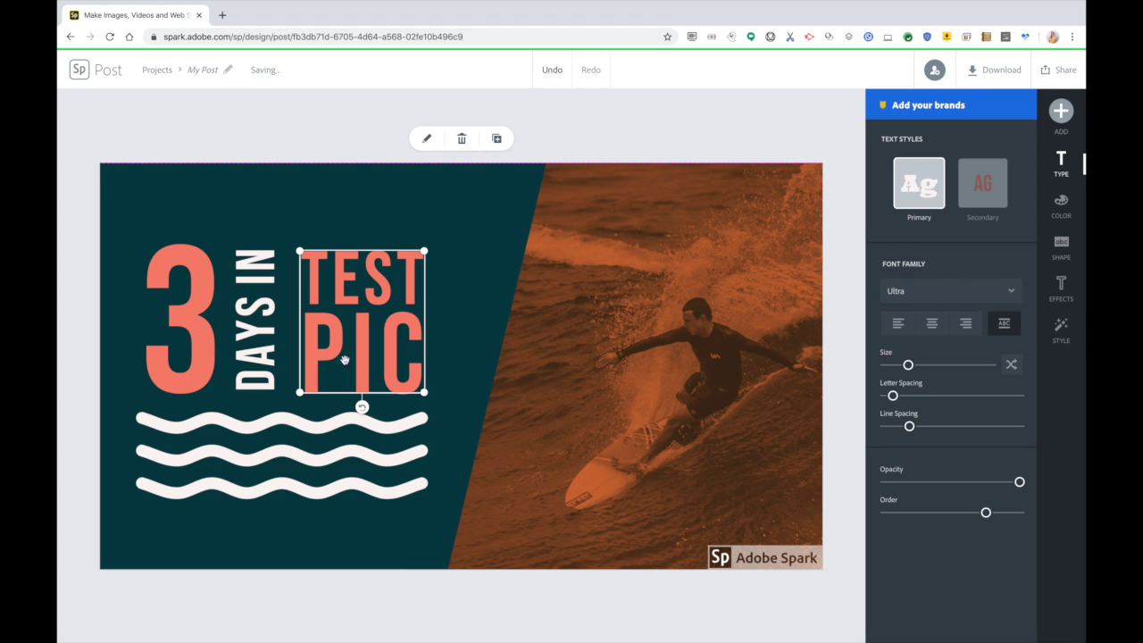
Step: Rename the post from 'My Post' to 'test project'
left_click(191, 70)
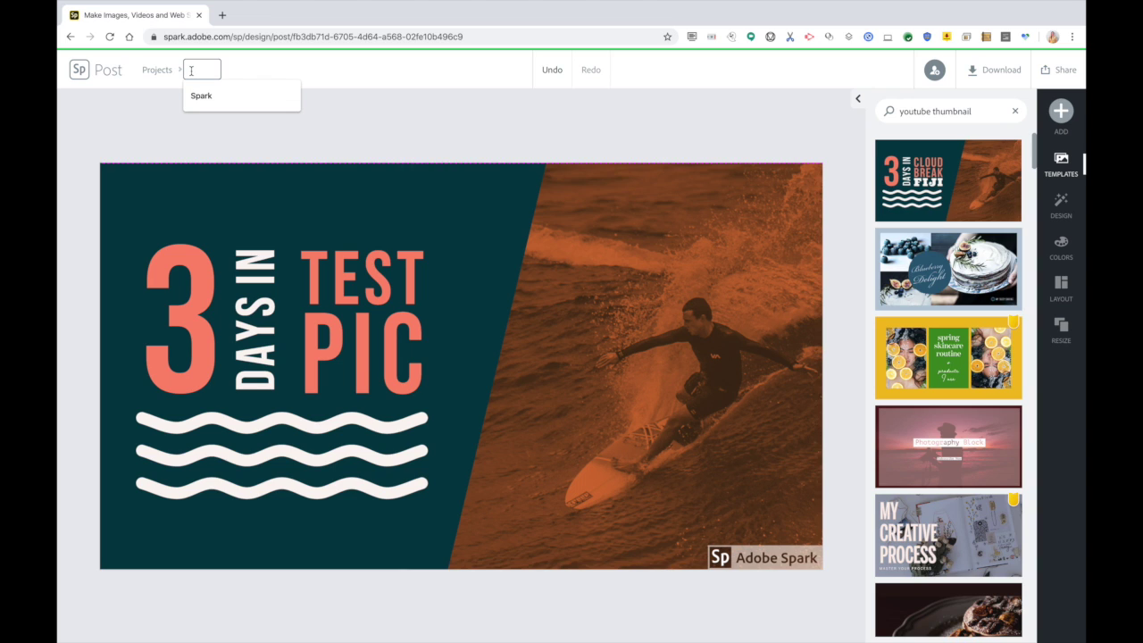
type("test project")
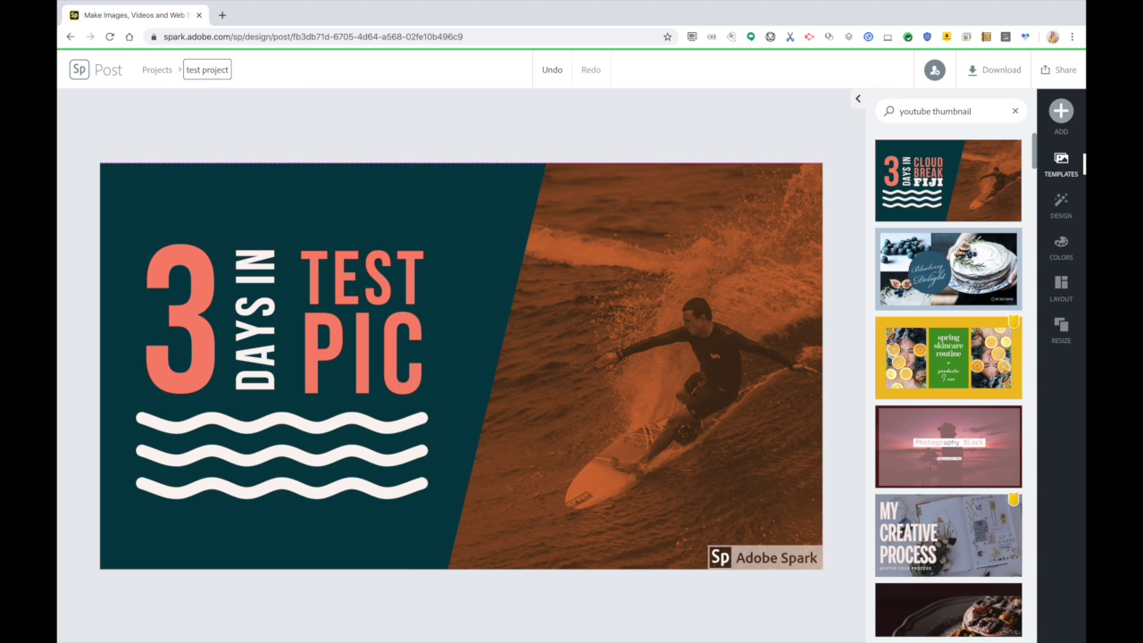
key("Return")
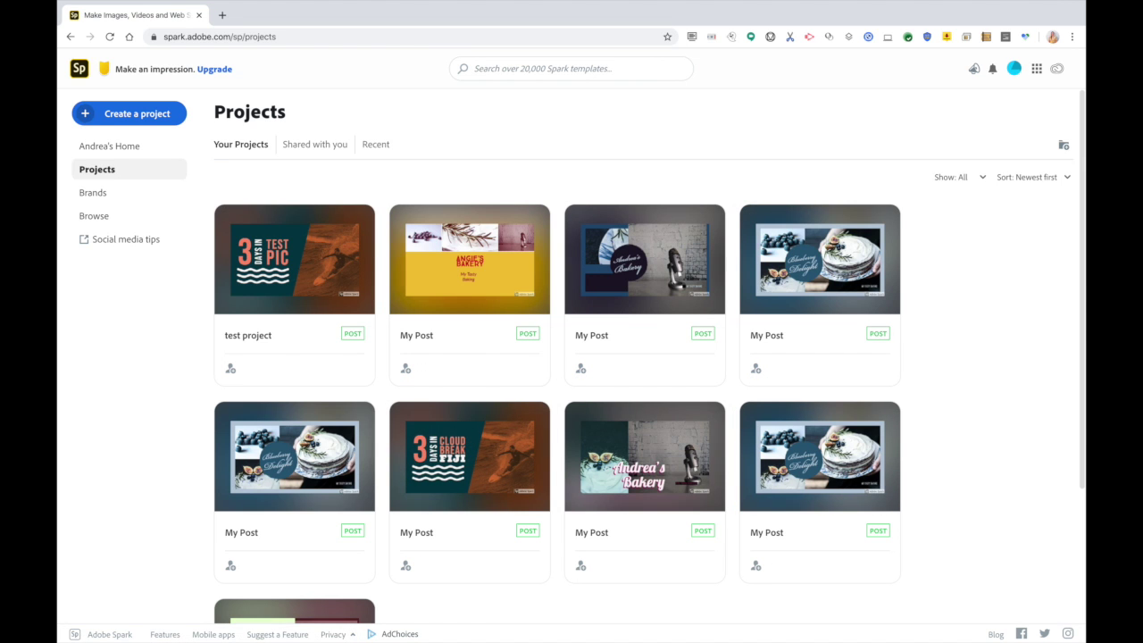
Step: Go Home and browse the project types to create, scrolling down the list
scroll(572, 357, "down", 2)
scroll(571, 357, "up", 2)
left_click(109, 145)
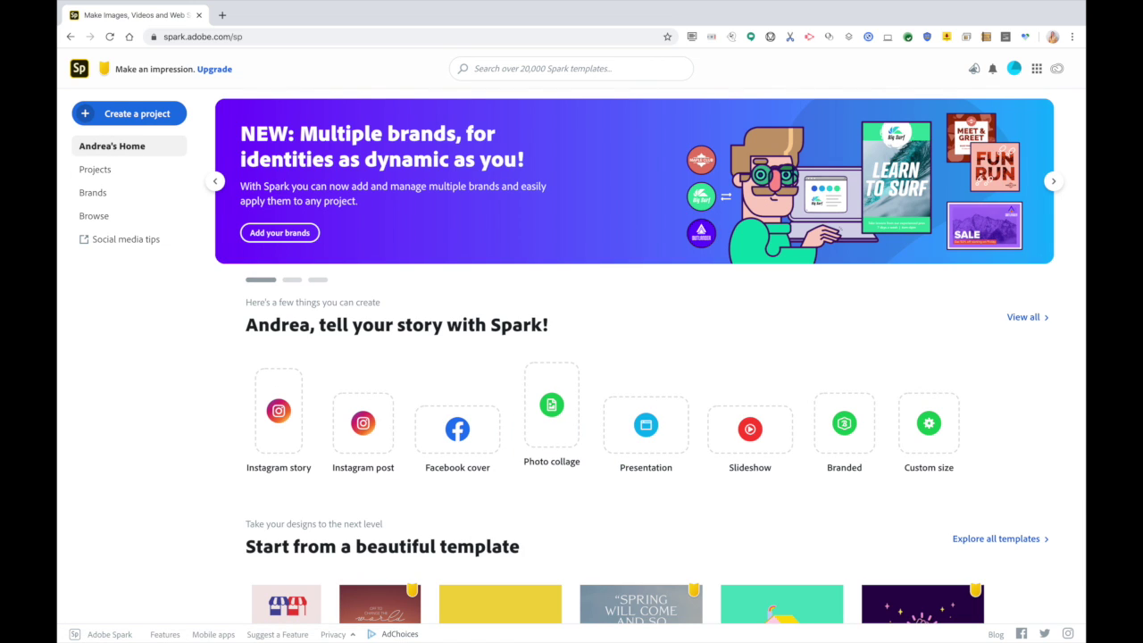
left_click(93, 215)
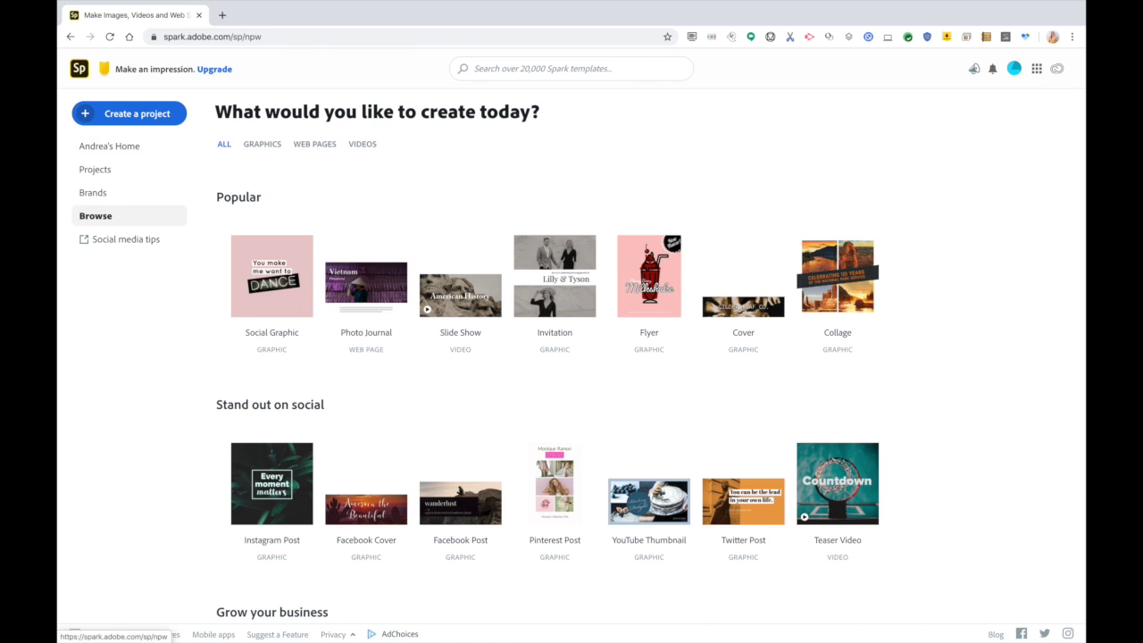
scroll(837, 285, "down", 5)
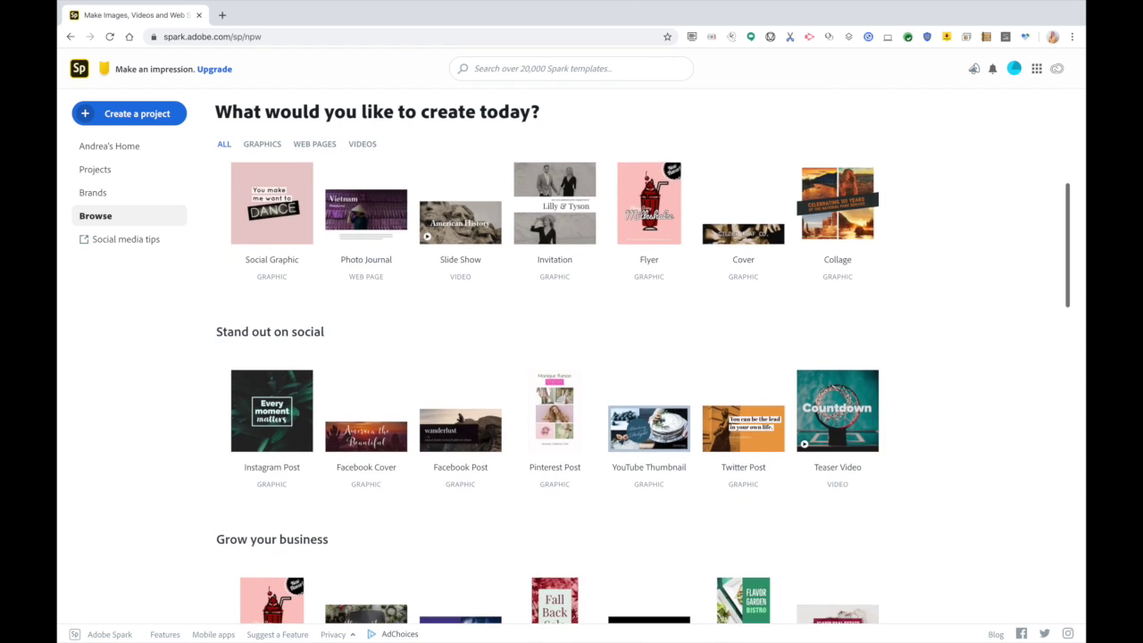